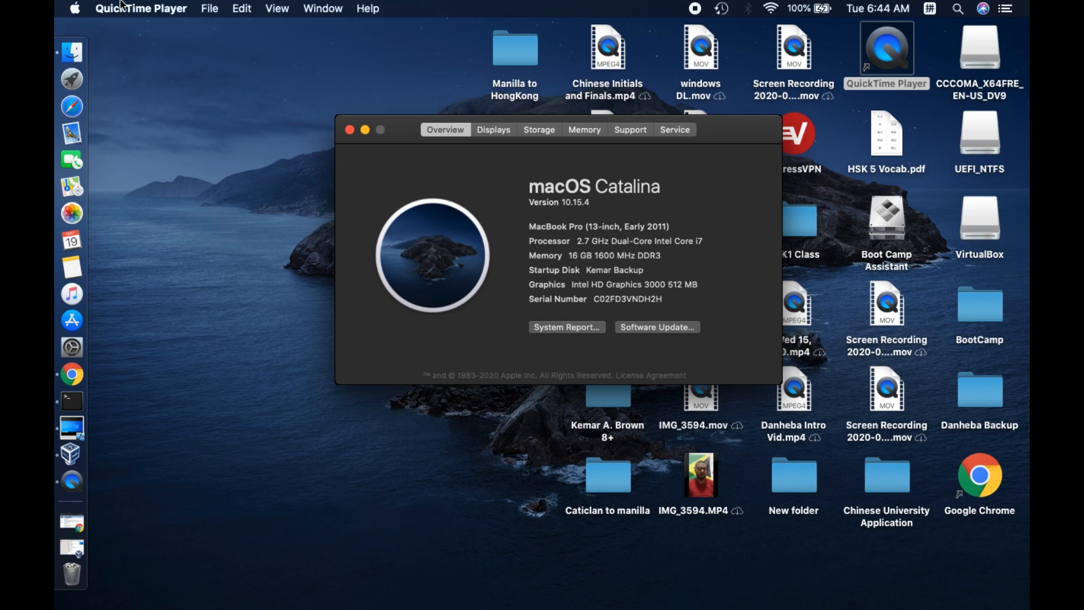
Check the Mac's storage space and installed memory in the system information window, and close it
{"action": "left_click", "coordinate": [540, 130]}
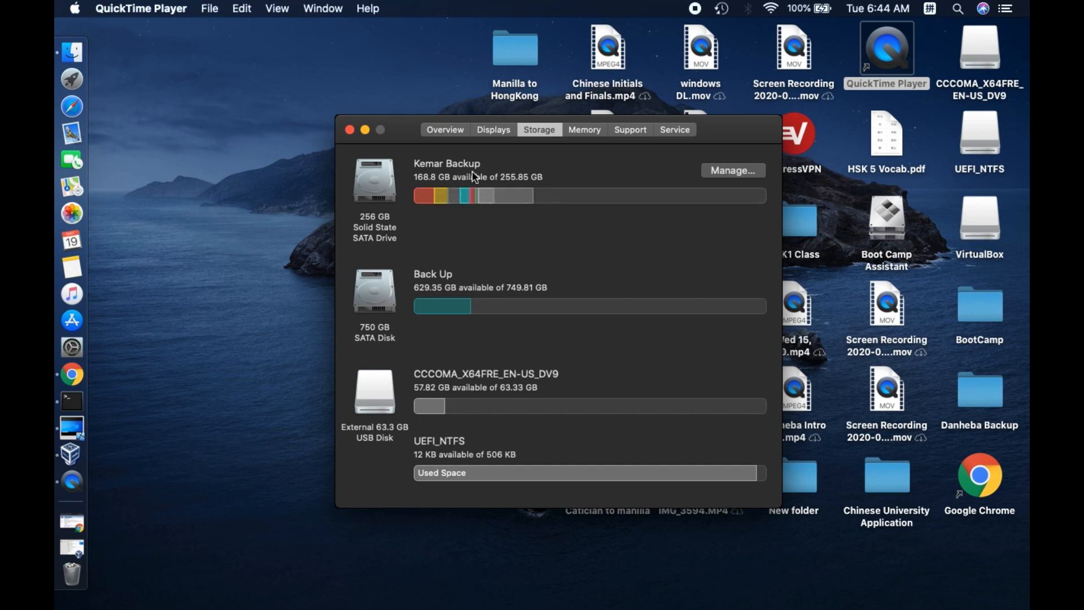
{"action": "left_click", "coordinate": [598, 133]}
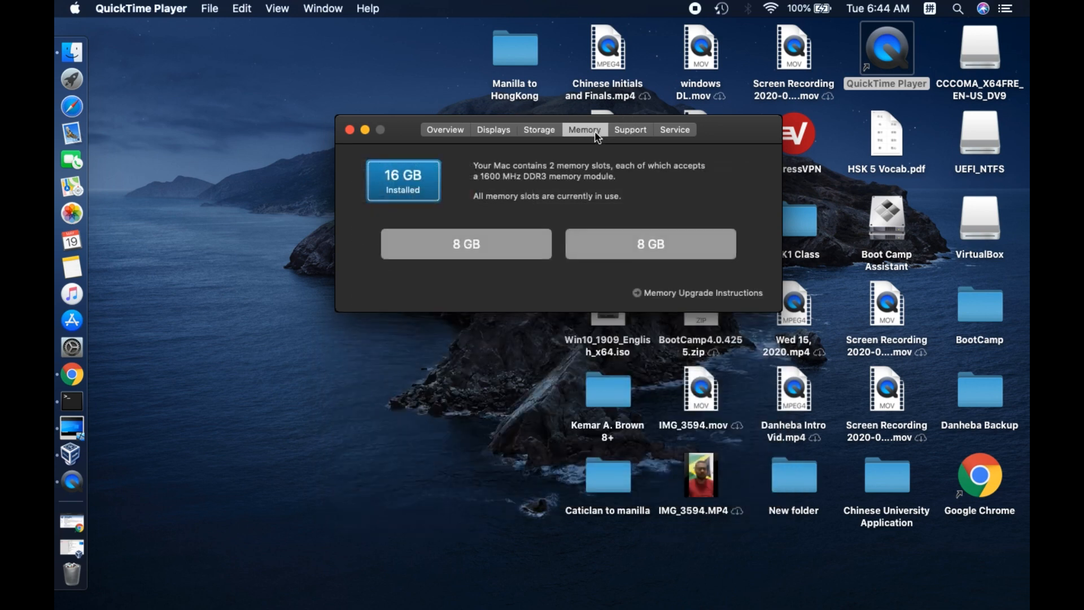
{"action": "left_click", "coordinate": [350, 130]}
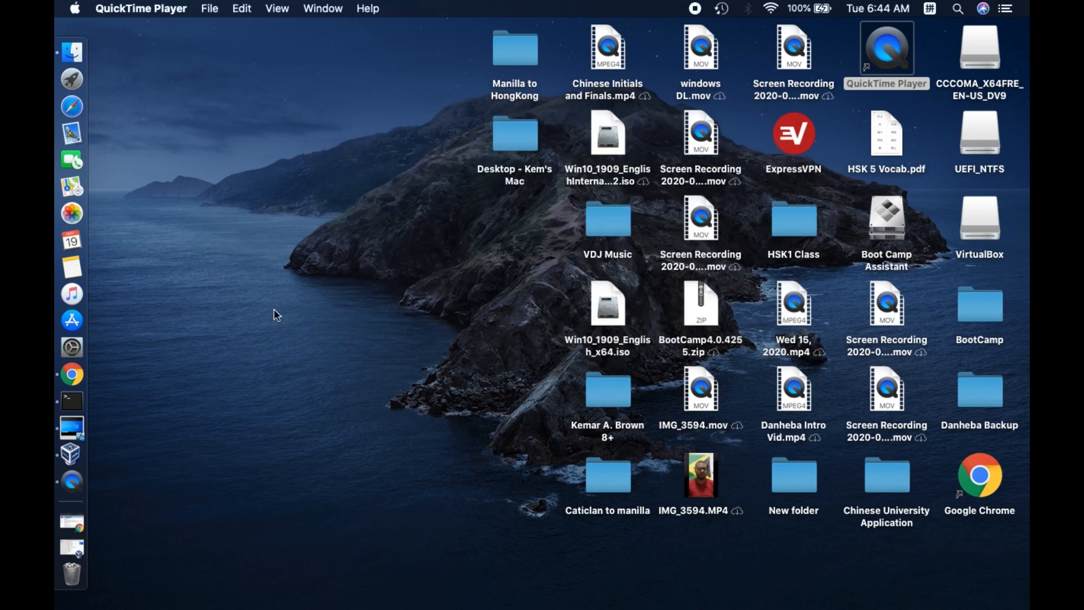
Switch to Chrome and confirm Windows 10 as the edition on Microsoft's disc image (ISO) download page
{"action": "left_click", "coordinate": [79, 374]}
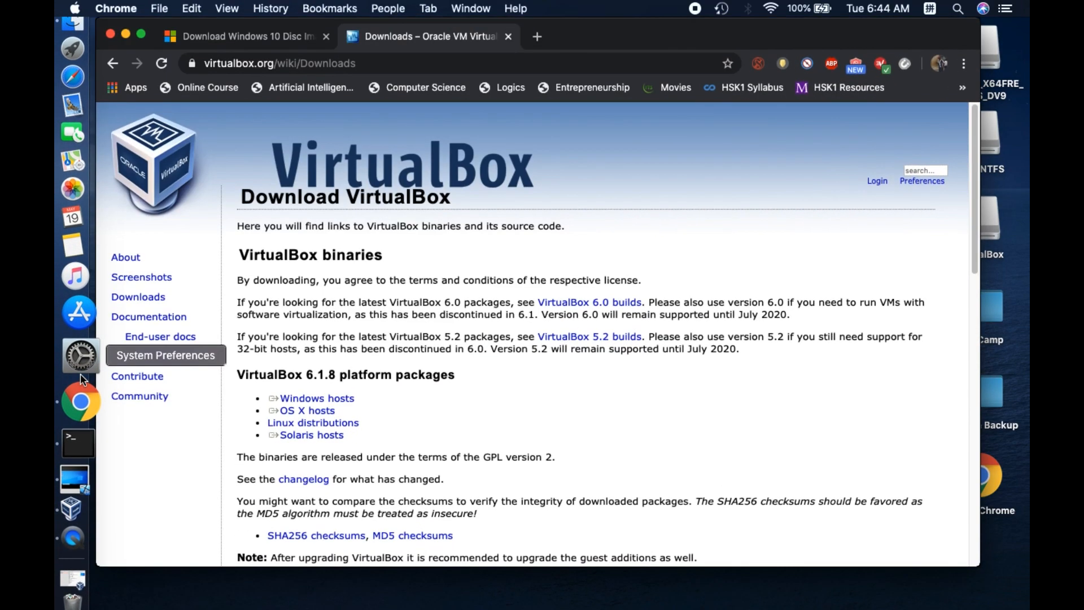
{"action": "left_click", "coordinate": [263, 35]}
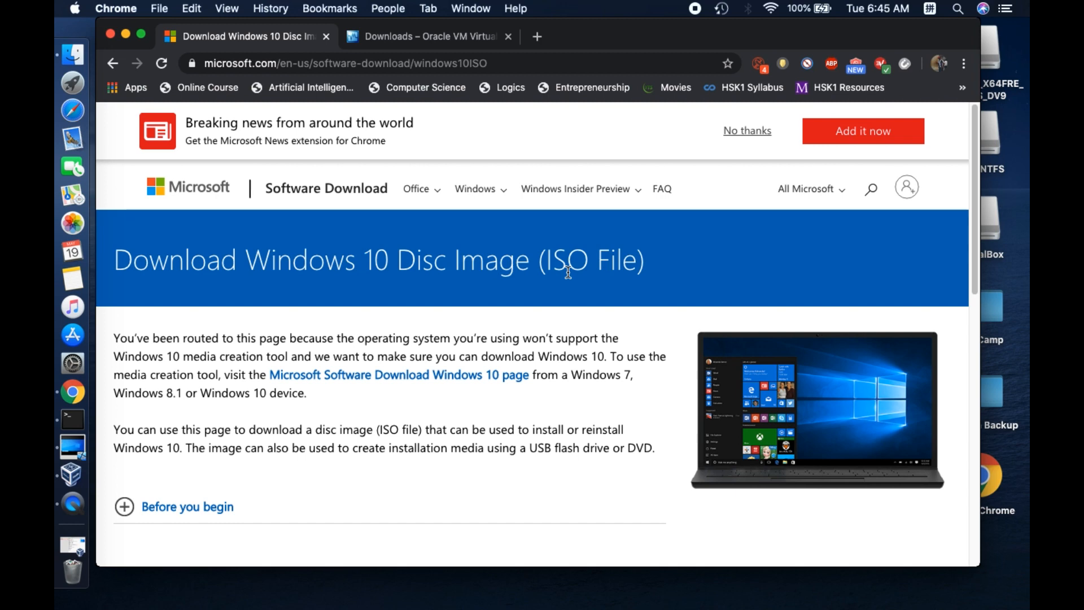
{"action": "scroll", "coordinate": [562, 268], "scroll_direction": "down", "scroll_amount": 10}
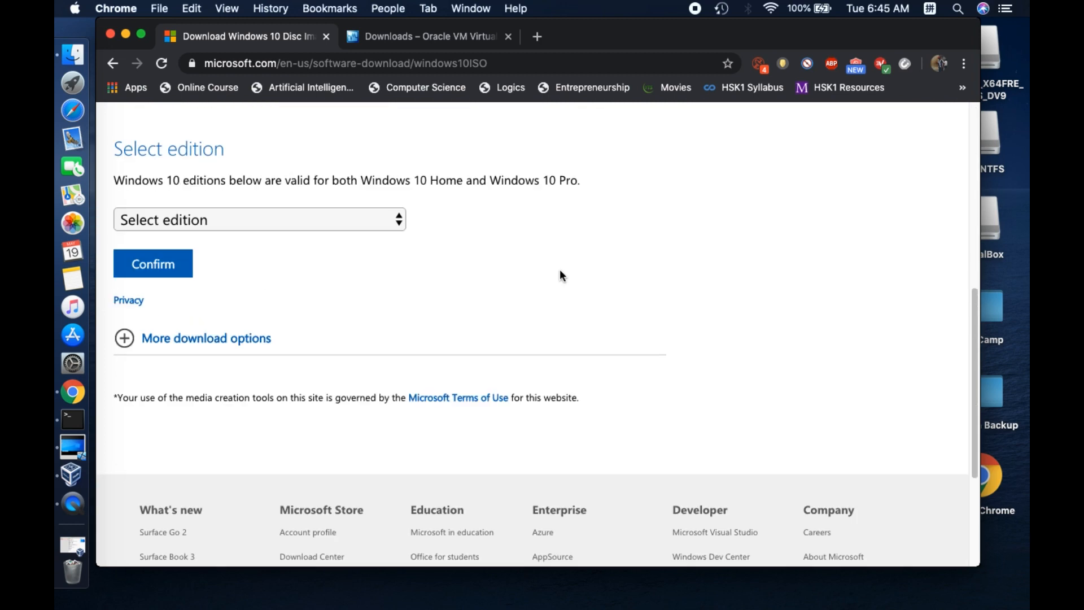
{"action": "left_click", "coordinate": [400, 220]}
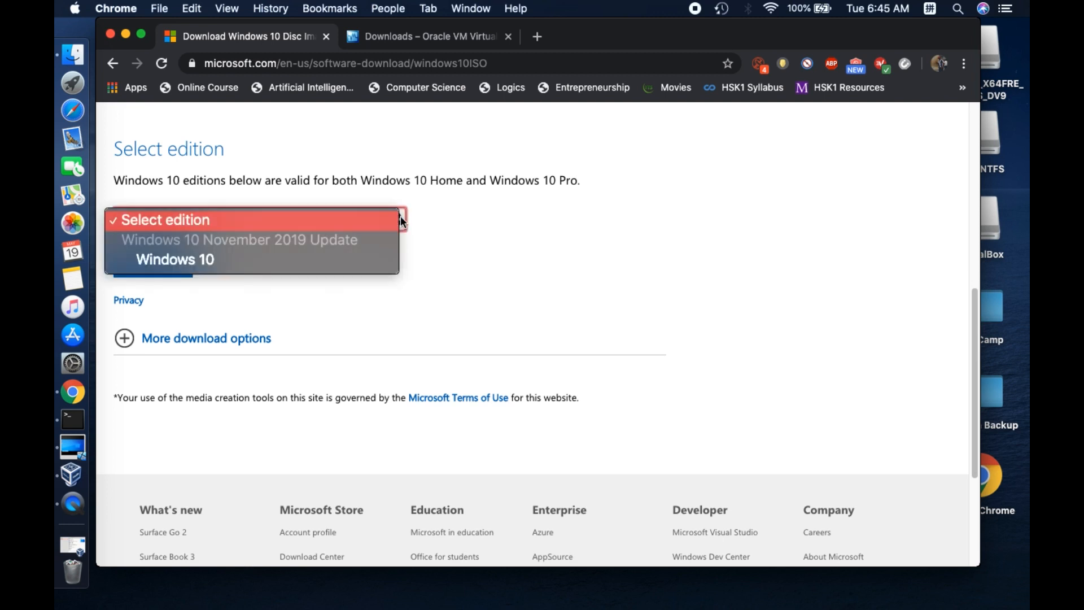
{"action": "left_click", "coordinate": [322, 263]}
{"action": "left_click", "coordinate": [158, 268]}
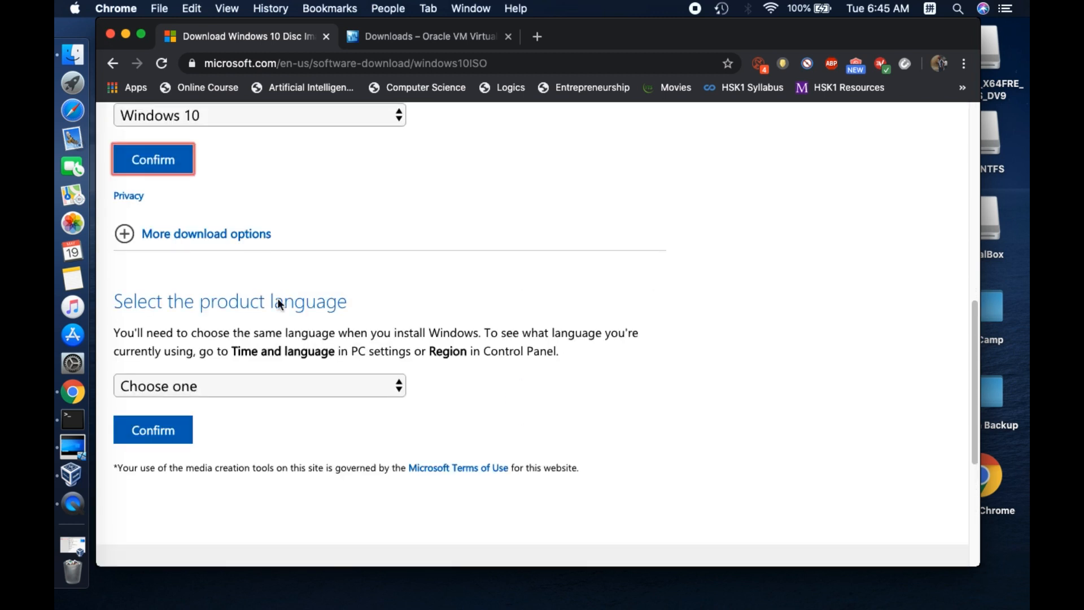
Confirm English as the product language for the Windows 10 disc image
{"action": "left_click", "coordinate": [386, 392]}
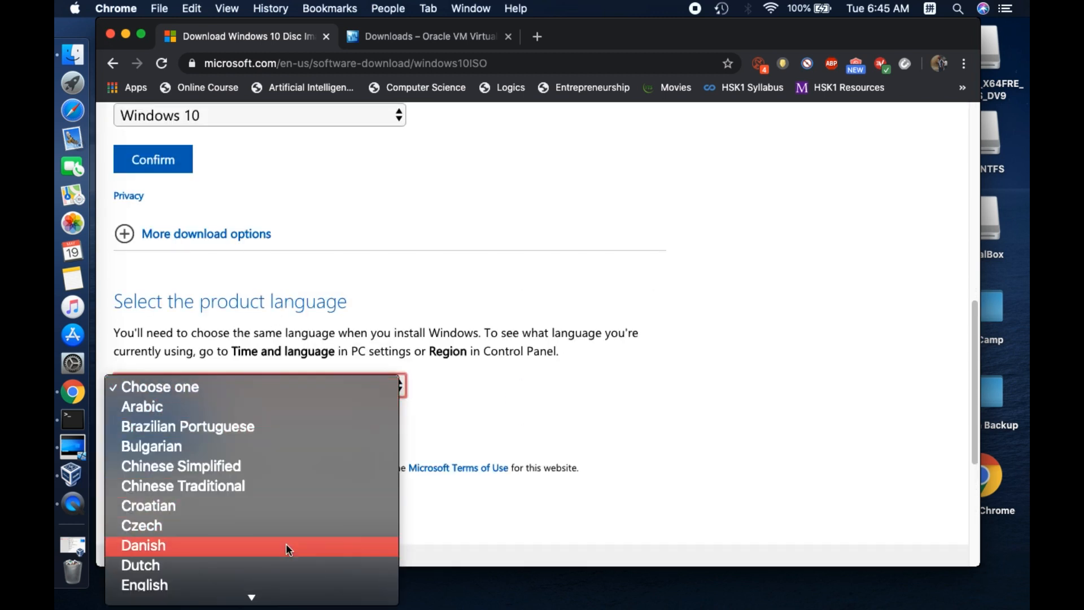
{"action": "left_click", "coordinate": [292, 558]}
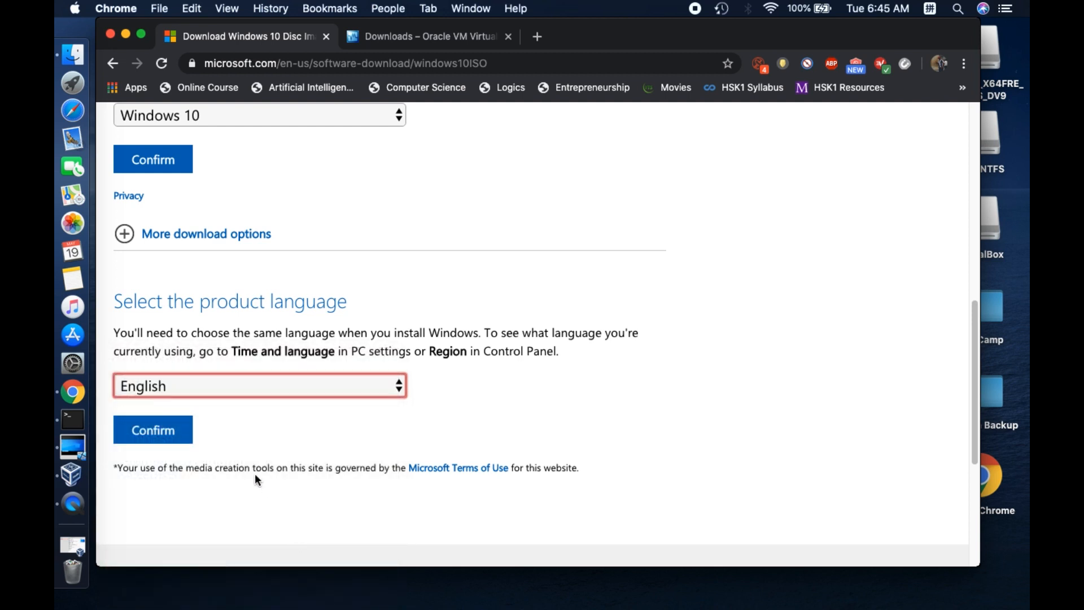
{"action": "left_click", "coordinate": [180, 439]}
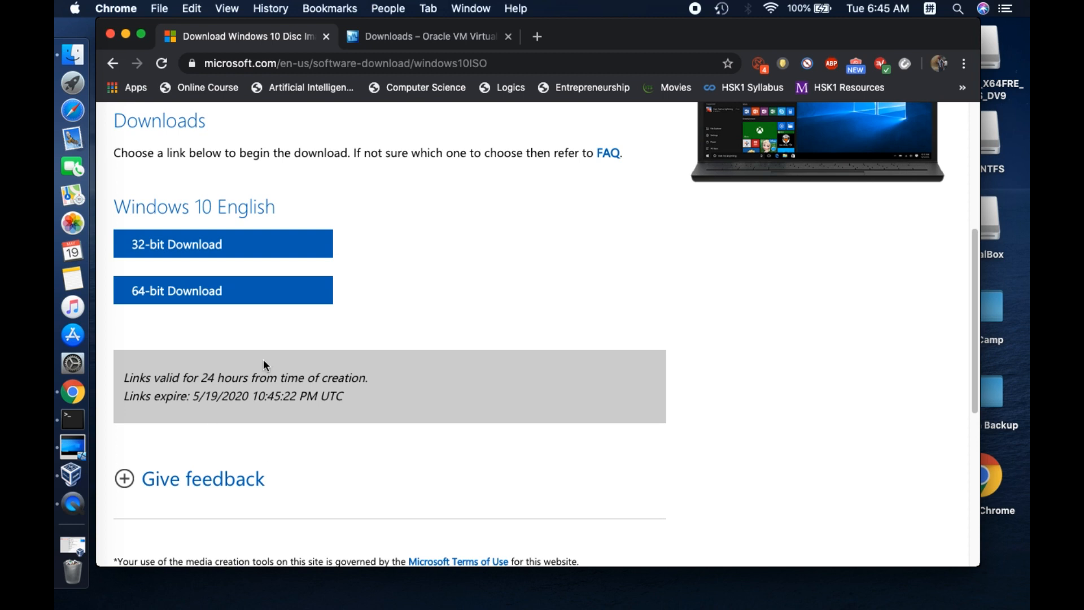
Start the 64-bit Windows 10 ISO download and cancel it
{"action": "left_click", "coordinate": [315, 292]}
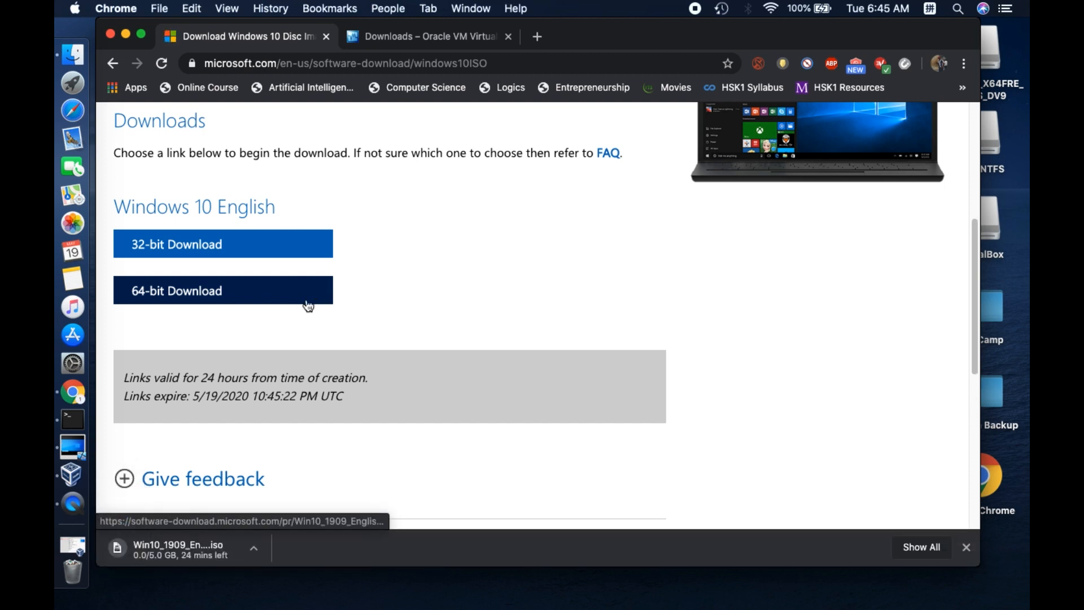
{"action": "left_click", "coordinate": [254, 548]}
{"action": "left_click", "coordinate": [310, 595]}
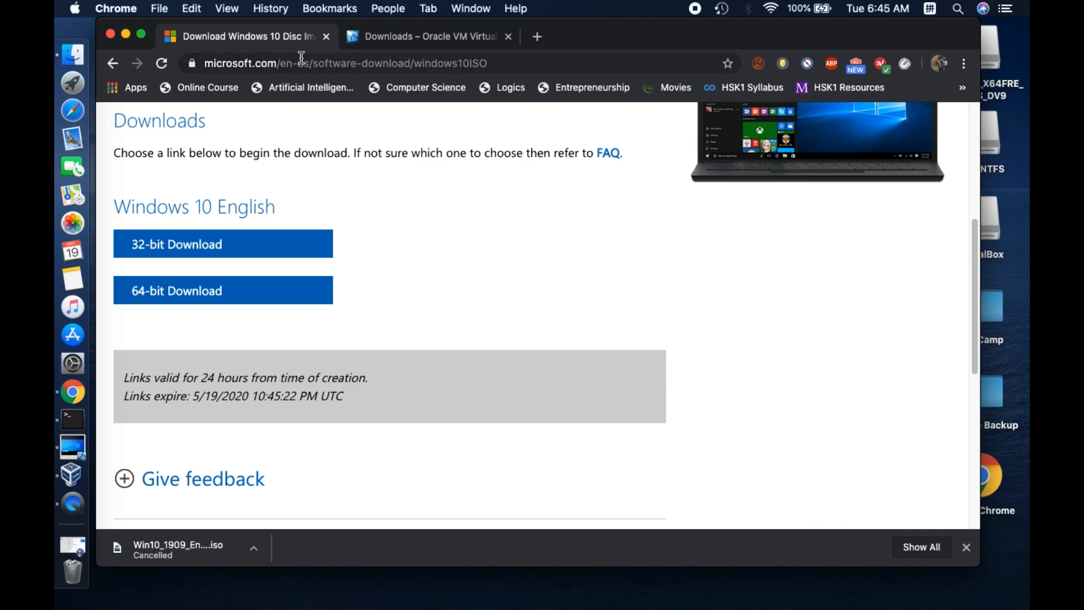
Start the VirtualBox 6.1.8 download for OS X hosts, cancel it and close the browser window
{"action": "left_click", "coordinate": [400, 42]}
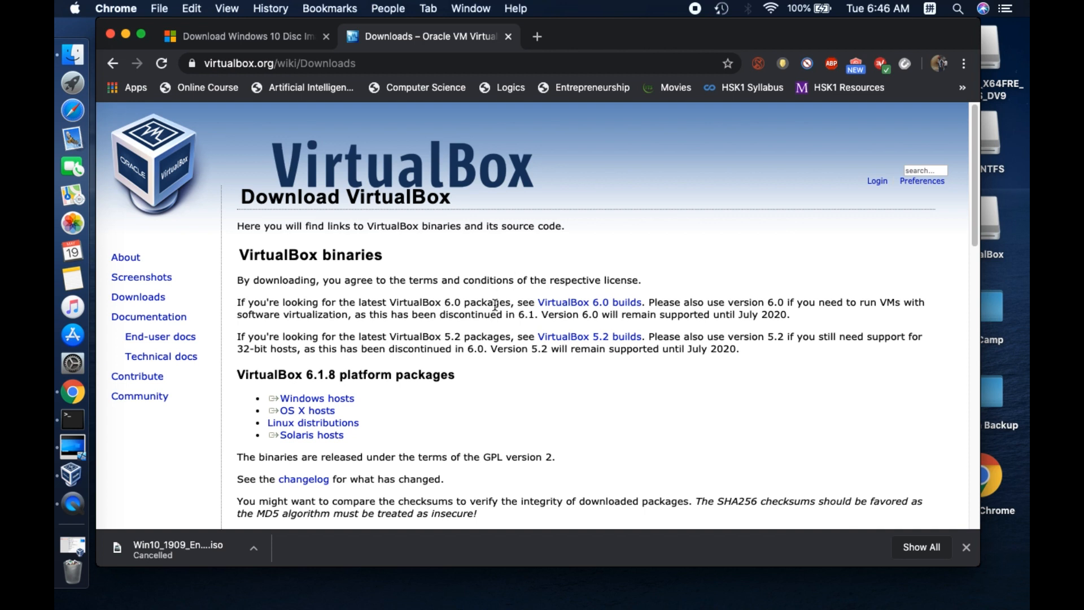
{"action": "left_click_drag", "start_coordinate": [337, 411], "coordinate": [267, 411]}
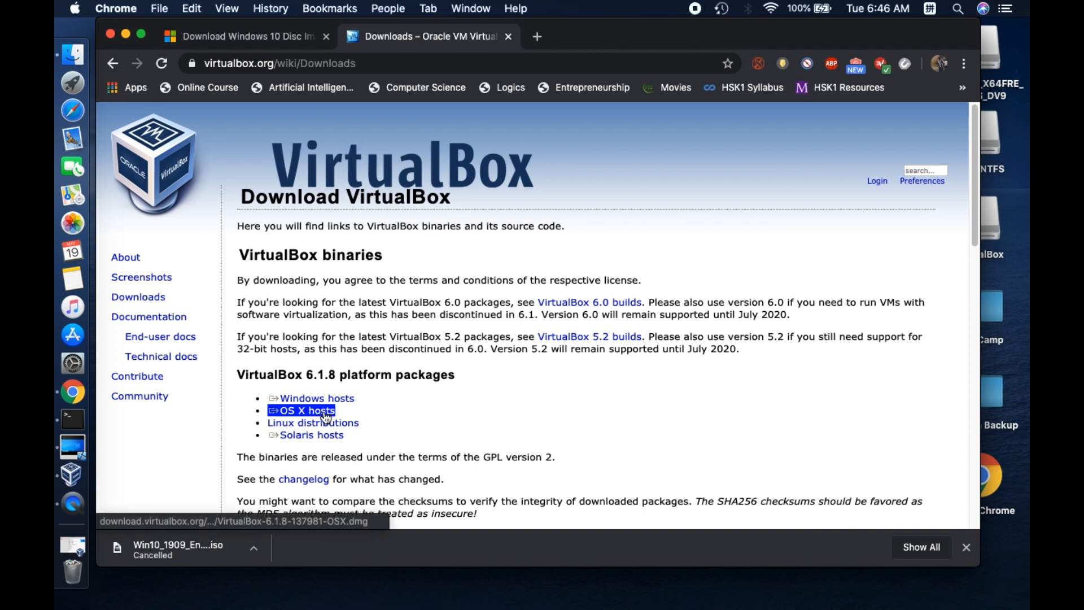
{"action": "left_click", "coordinate": [324, 416]}
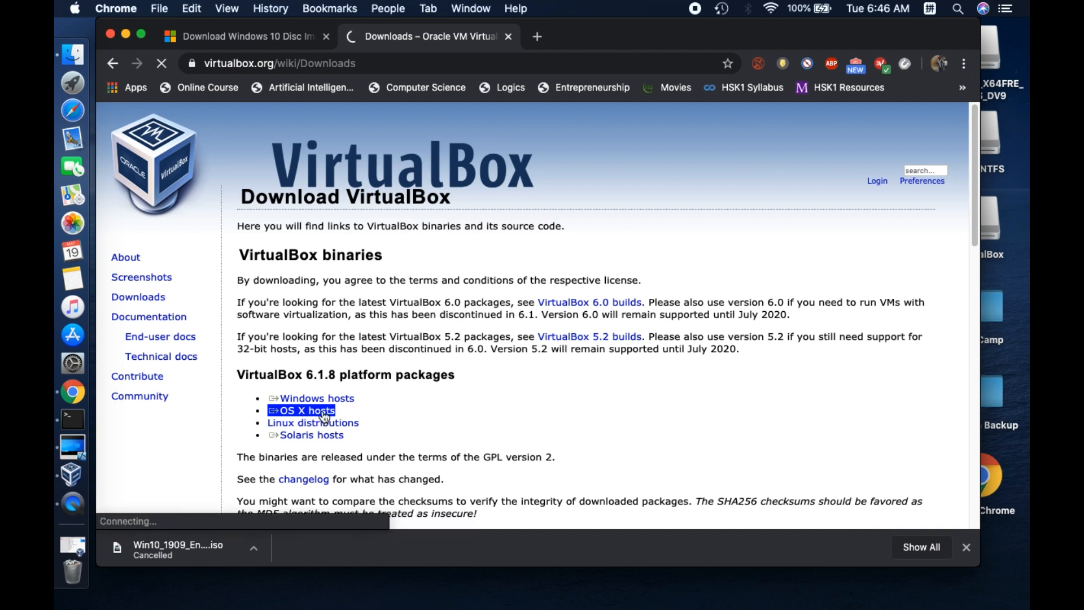
{"action": "left_click", "coordinate": [324, 418]}
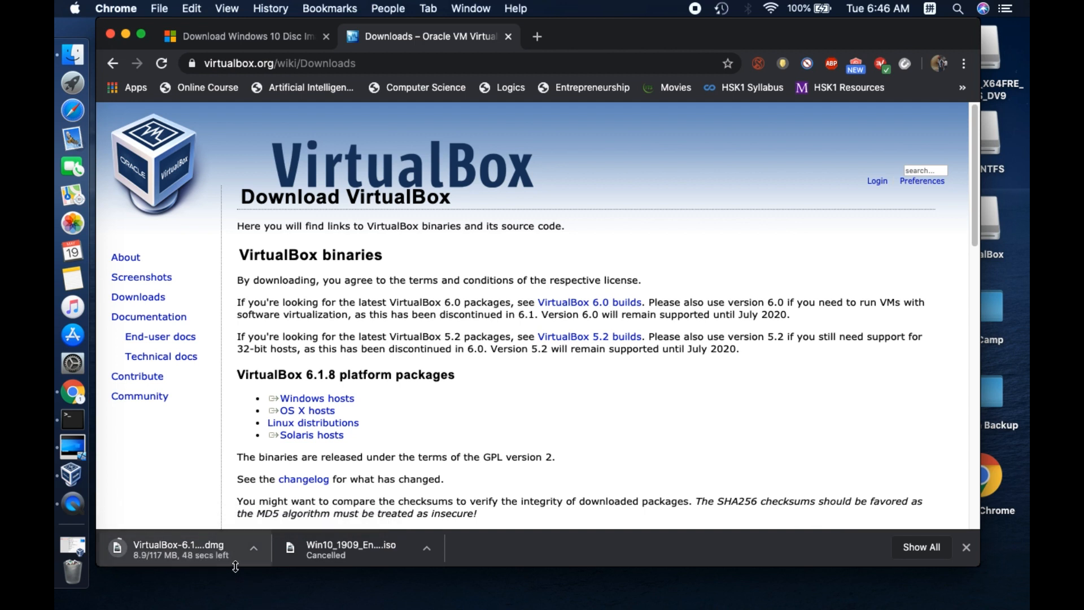
{"action": "left_click", "coordinate": [253, 549]}
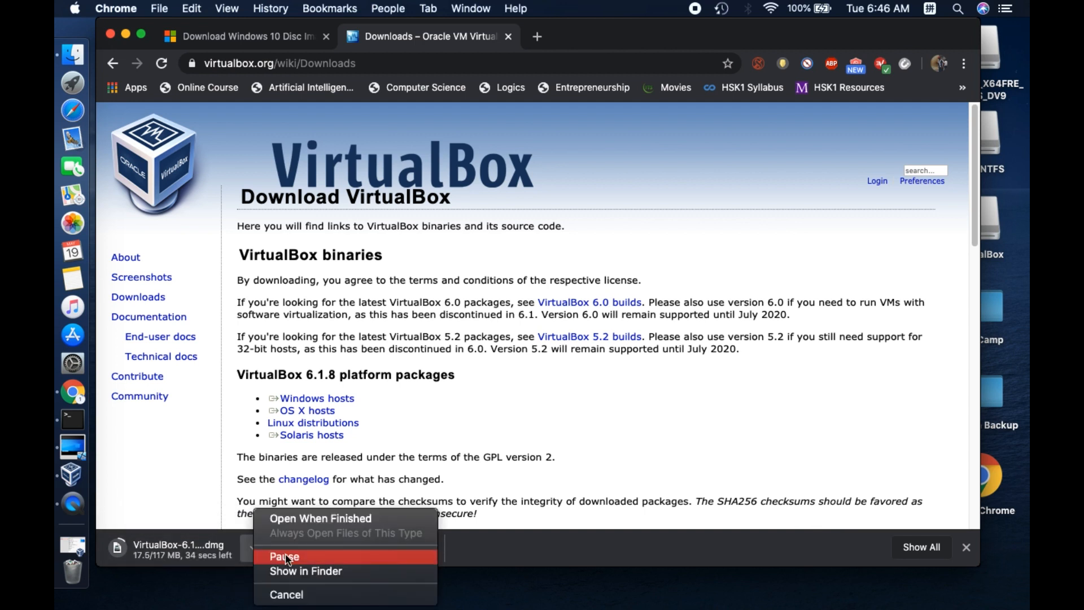
{"action": "left_click", "coordinate": [287, 594]}
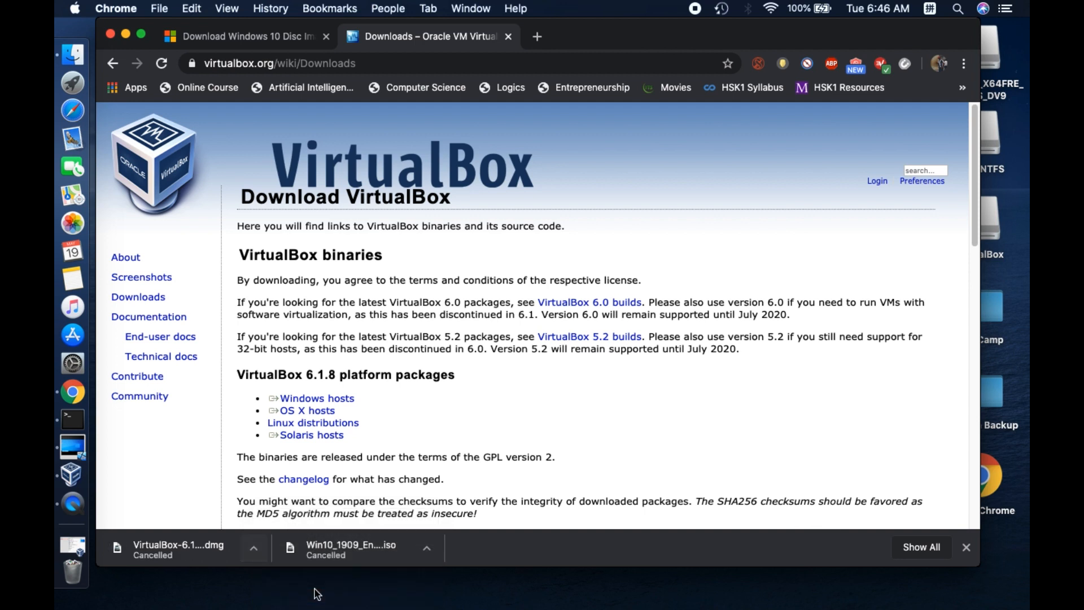
{"action": "left_click", "coordinate": [111, 34]}
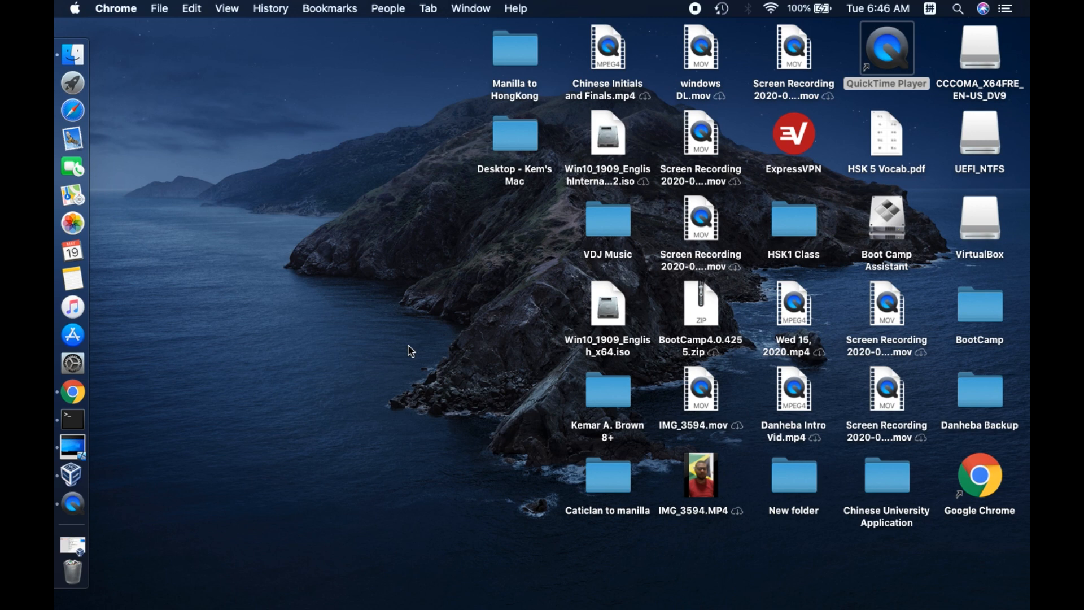
Switch to VirtualBox and start a new virtual machine named "Windows 10 tutorial"
{"action": "left_click", "coordinate": [78, 477]}
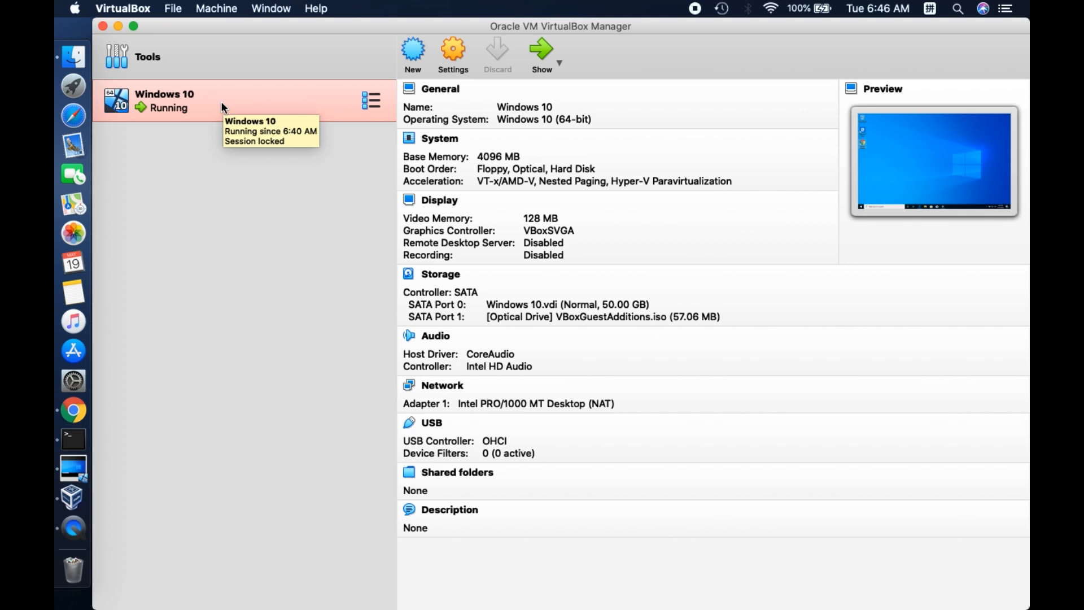
{"action": "left_click", "coordinate": [421, 53]}
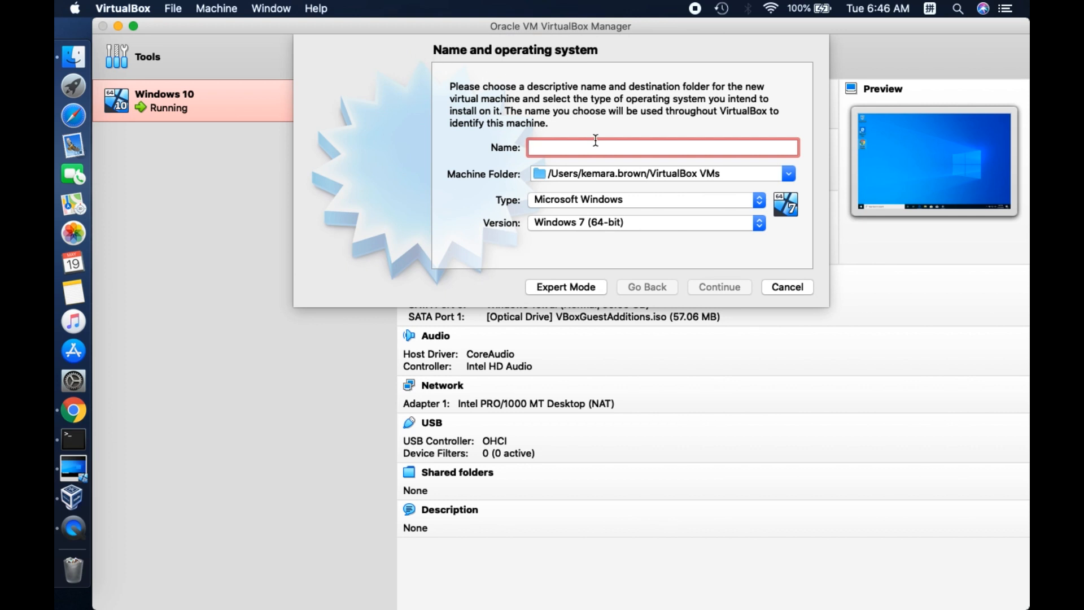
{"action": "type", "text": "Windo"}
{"action": "type", "text": "ws "}
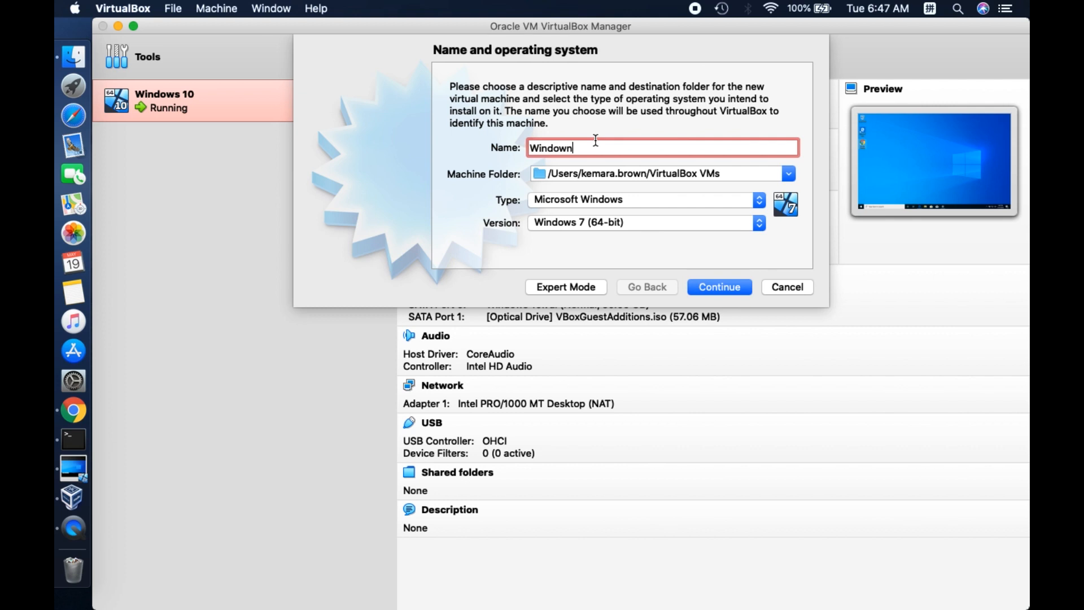
{"action": "type", "text": "10 tutu"}
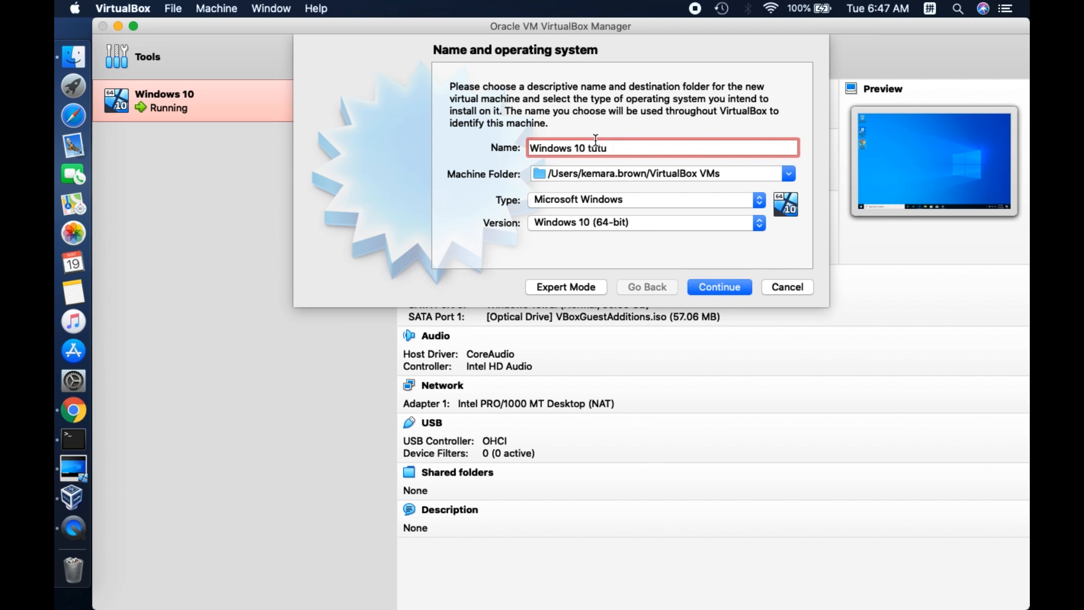
{"action": "key", "text": "BackSpace"}
{"action": "type", "text": "orial"}
Confirm Microsoft Windows as the machine's type and Windows 10 (64-bit) as its version
{"action": "left_click", "coordinate": [759, 201]}
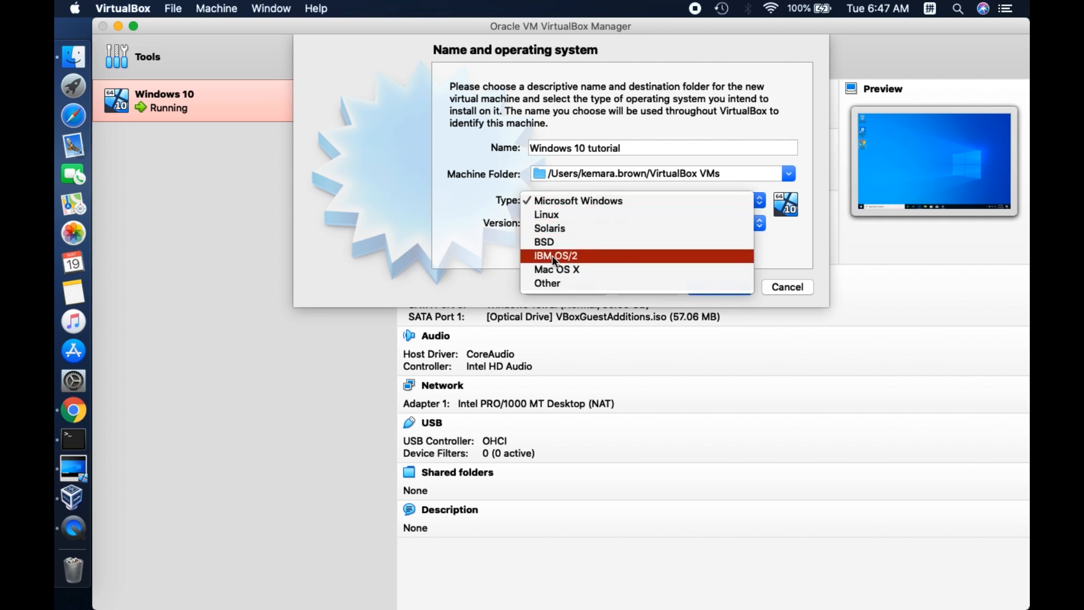
{"action": "left_click", "coordinate": [618, 202]}
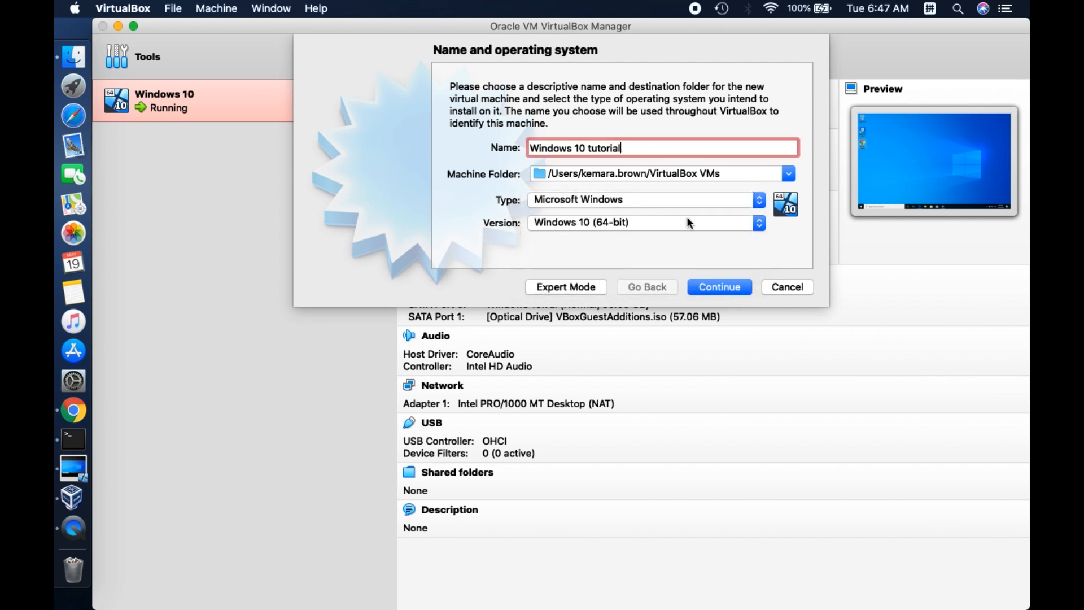
{"action": "left_click", "coordinate": [758, 223]}
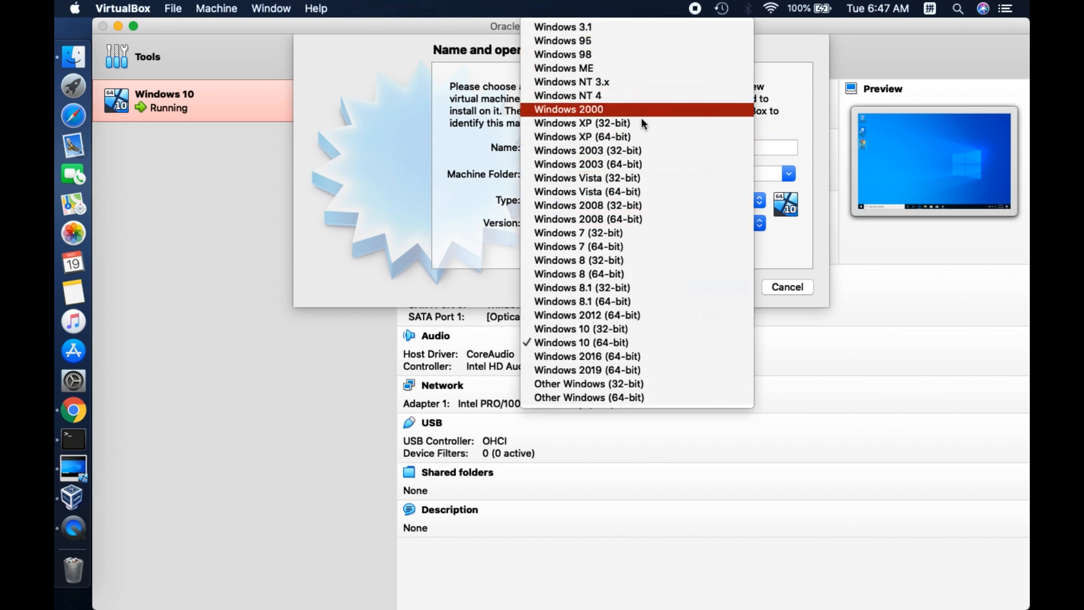
{"action": "left_click", "coordinate": [639, 343]}
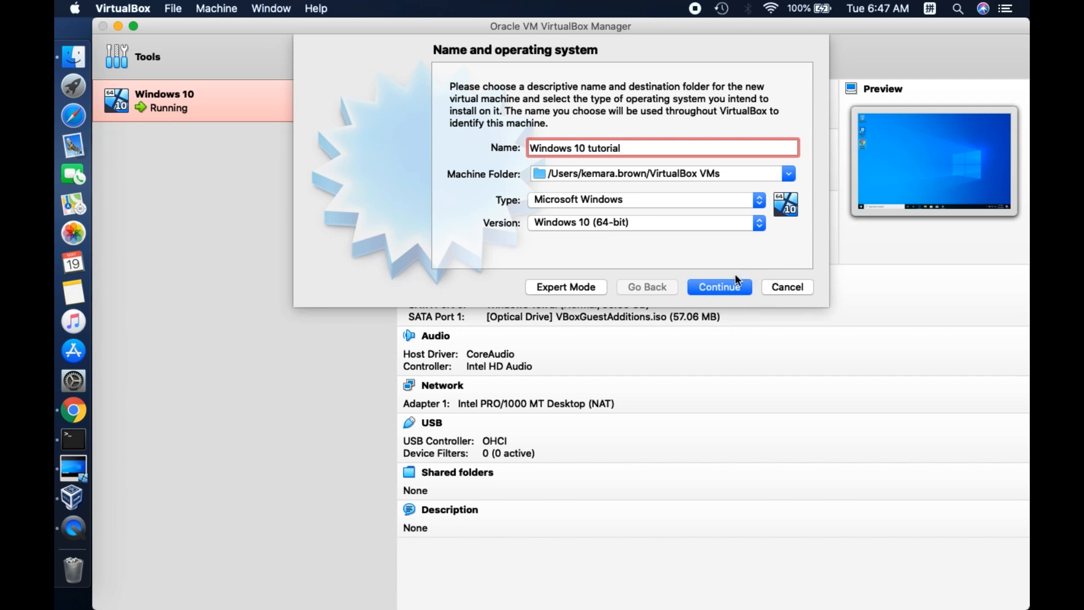
{"action": "left_click", "coordinate": [729, 291]}
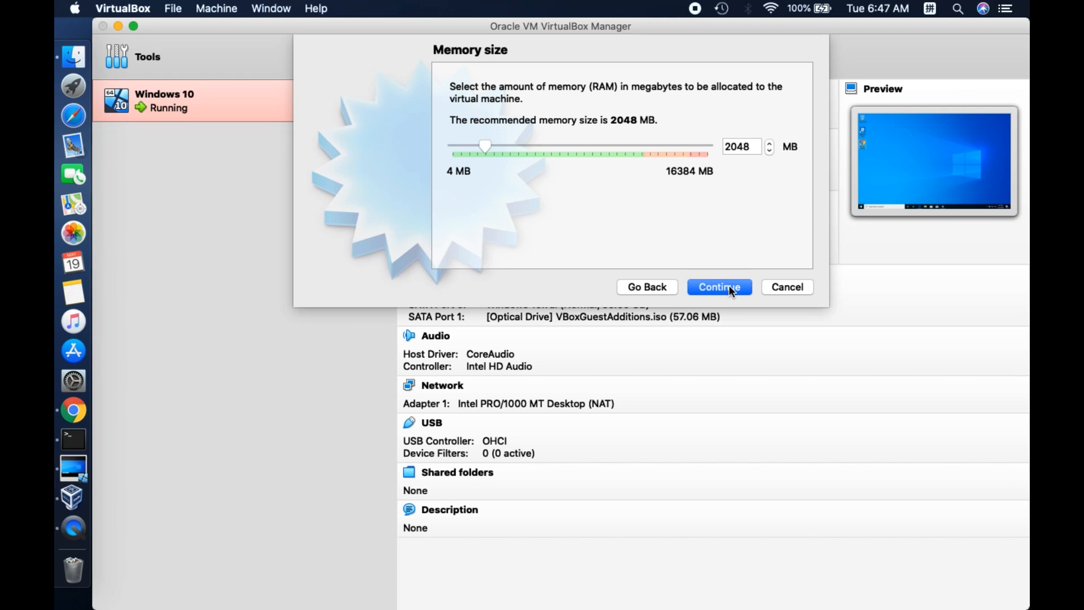
Adjust the memory size allocated to the virtual machine and continue to the hard disk options
{"action": "key", "text": "Right"}
{"action": "key", "text": "Right"}
{"action": "key", "text": "Right"}
{"action": "key", "text": "Right"}
{"action": "key", "text": "Right"}
{"action": "key", "text": "Right"}
{"action": "key", "text": "Right"}
{"action": "key", "text": "Right"}
{"action": "key", "text": "Right"}
{"action": "key", "text": "Right"}
{"action": "key", "text": "Right"}
{"action": "key", "text": "Right"}
{"action": "key", "text": "Right"}
{"action": "key", "text": "Right"}
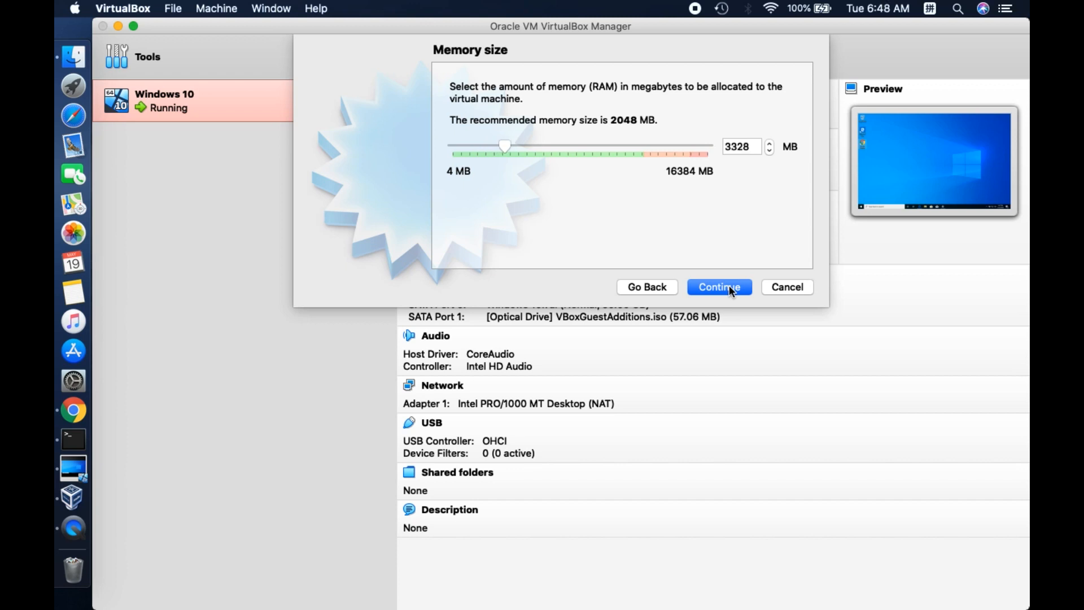
{"action": "key", "text": "Right"}
{"action": "key", "text": "Right"}
{"action": "key", "text": "Right"}
{"action": "key", "text": "Right"}
{"action": "key", "text": "Right"}
{"action": "key", "text": "Right"}
{"action": "key", "text": "Right"}
{"action": "key", "text": "Right"}
{"action": "key", "text": "Right"}
{"action": "key", "text": "Right"}
{"action": "key", "text": "Right"}
{"action": "key", "text": "Right"}
{"action": "key", "text": "Left"}
{"action": "key", "text": "Left"}
{"action": "key", "text": "Left"}
{"action": "key", "text": "Left"}
{"action": "key", "text": "Left"}
{"action": "key", "text": "Left"}
{"action": "key", "text": "Left"}
{"action": "key", "text": "Left"}
{"action": "key", "text": "Left"}
{"action": "key", "text": "Left"}
{"action": "key", "text": "Left"}
{"action": "key", "text": "Left"}
{"action": "key", "text": "Left"}
{"action": "key", "text": "Left"}
{"action": "key", "text": "Left"}
{"action": "key", "text": "Left"}
{"action": "key", "text": "Left"}
{"action": "key", "text": "Left"}
{"action": "key", "text": "Left"}
{"action": "key", "text": "Left"}
{"action": "key", "text": "Left"}
{"action": "key", "text": "Left"}
{"action": "key", "text": "Left"}
{"action": "key", "text": "Left"}
{"action": "key", "text": "Left"}
{"action": "key", "text": "Left"}
{"action": "left_click", "coordinate": [729, 286]}
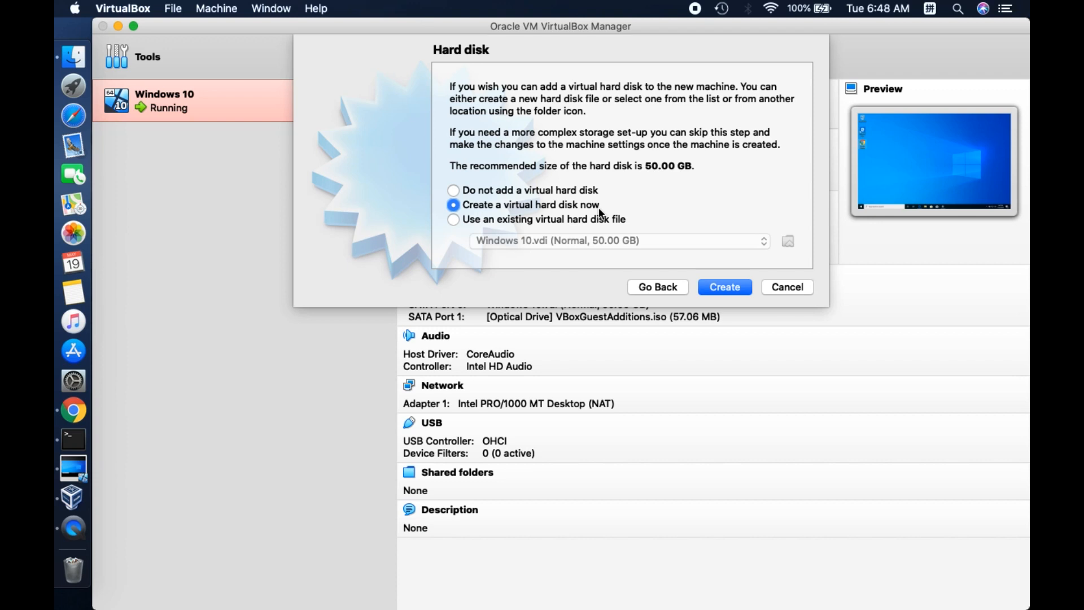
Choose to create a new virtual hard disk as a dynamically allocated VDI (VirtualBox Disk Image)
{"action": "left_click", "coordinate": [730, 286]}
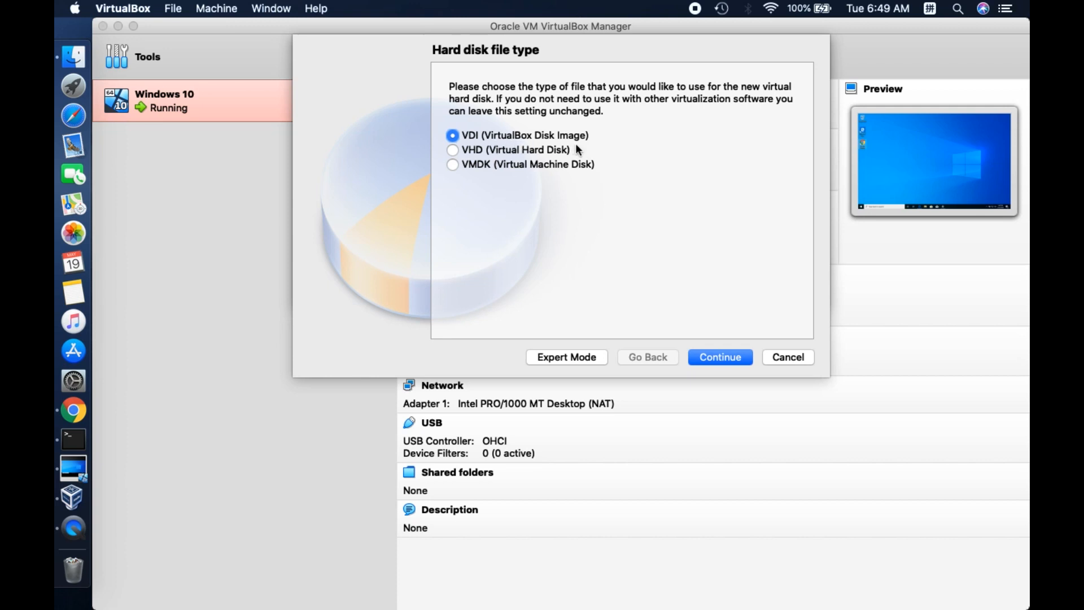
{"action": "left_click", "coordinate": [710, 362]}
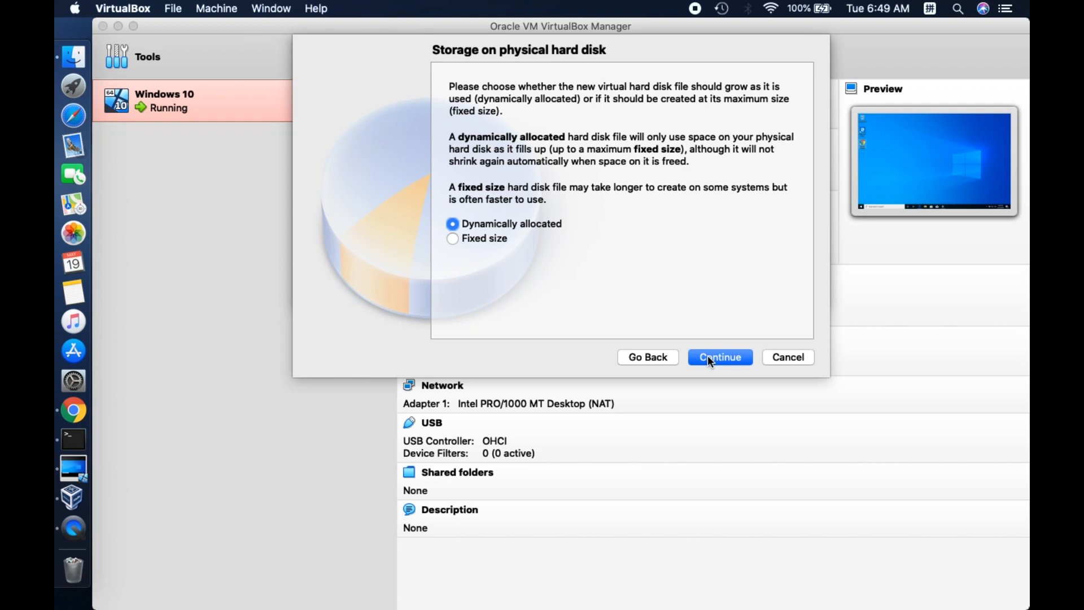
{"action": "left_click", "coordinate": [708, 355]}
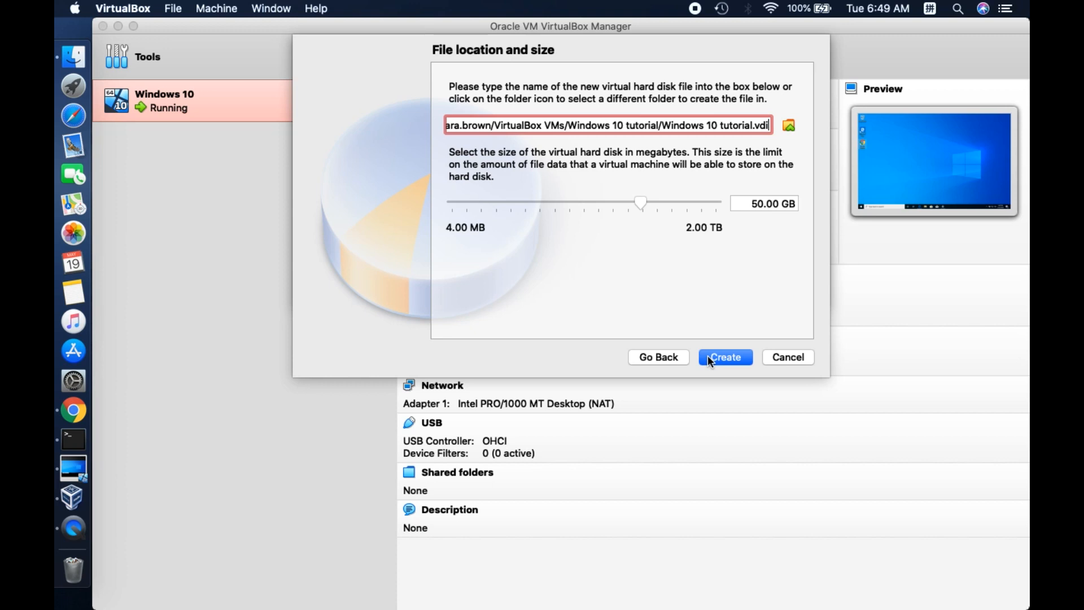
Set the virtual hard disk size to 51.05 GB and create the disk for the Windows 10 tutorial machine
{"action": "left_click", "coordinate": [674, 203]}
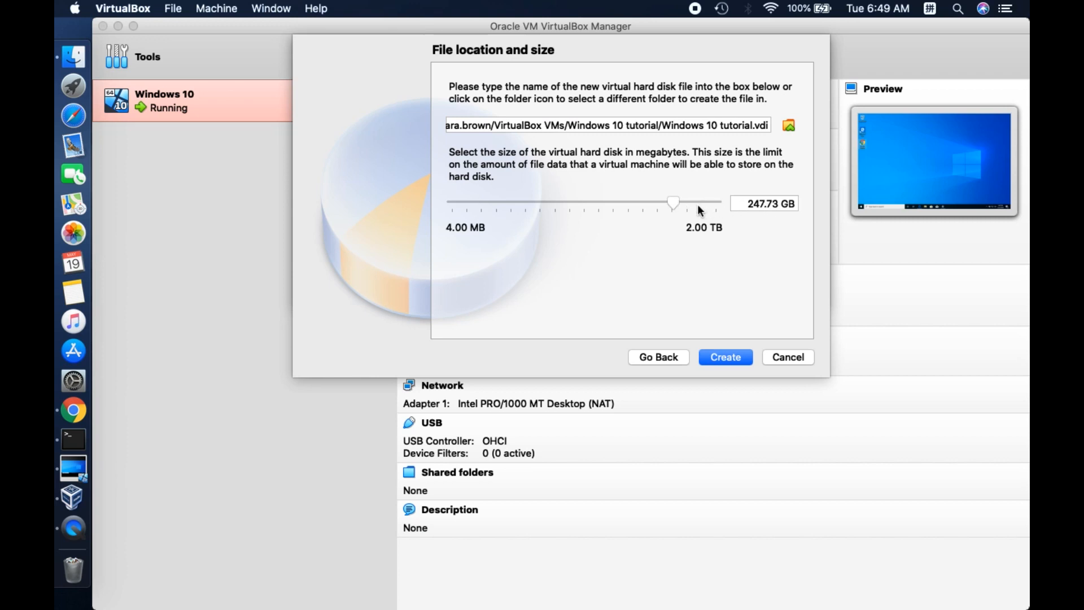
{"action": "left_click", "coordinate": [646, 202]}
{"action": "left_click", "coordinate": [631, 203]}
{"action": "left_click", "coordinate": [649, 203]}
{"action": "left_click_drag", "start_coordinate": [654, 201], "coordinate": [637, 202]}
{"action": "key", "text": "Left"}
{"action": "key", "text": "Left"}
{"action": "key", "text": "Right"}
{"action": "key", "text": "Right"}
{"action": "key", "text": "Right"}
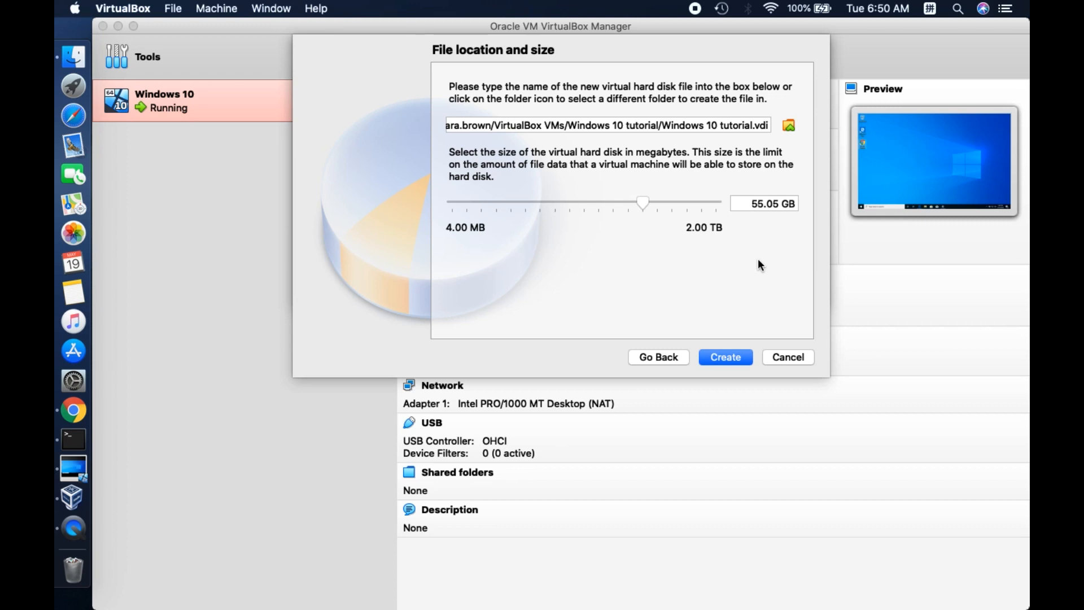
{"action": "key", "text": "Left"}
{"action": "left_click", "coordinate": [731, 357]}
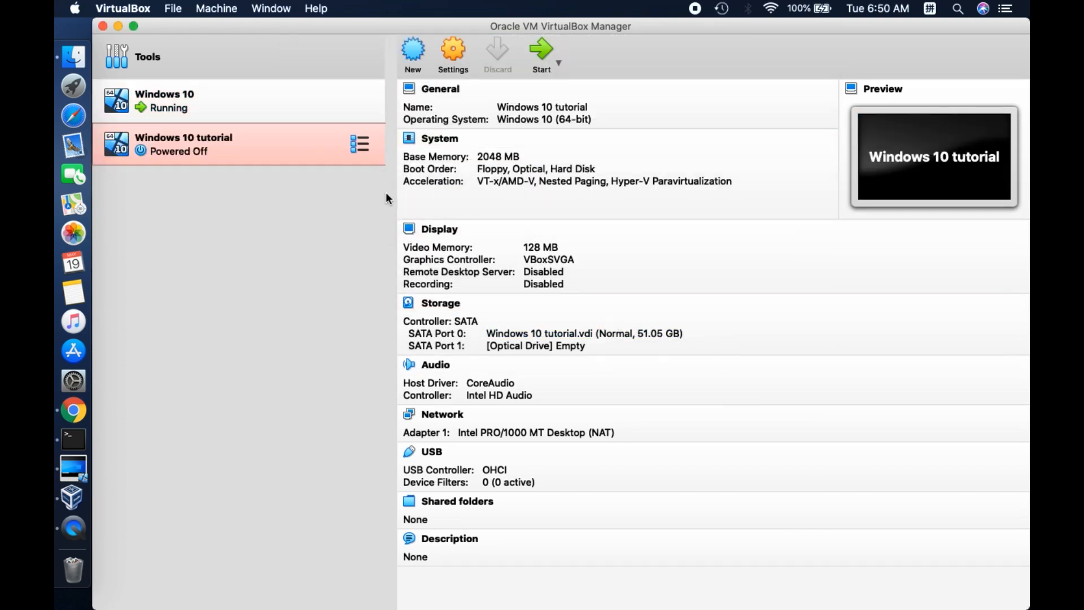
Examine the Windows 10 tutorial machine's settings for system, display, storage, audio, network, ports, shared folders and user interface
{"action": "left_click", "coordinate": [455, 51]}
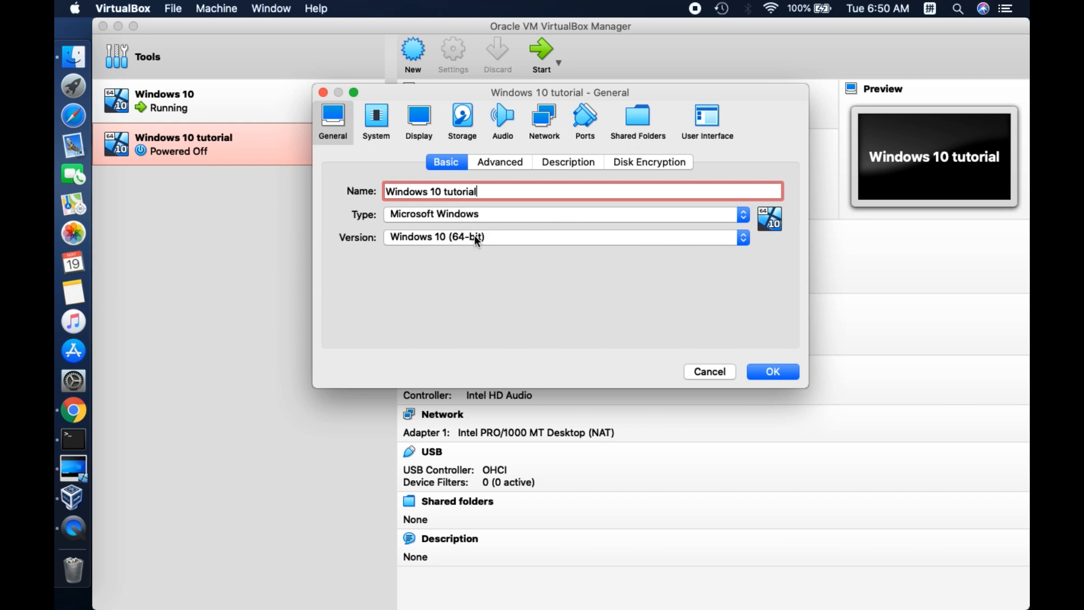
{"action": "left_click", "coordinate": [379, 134]}
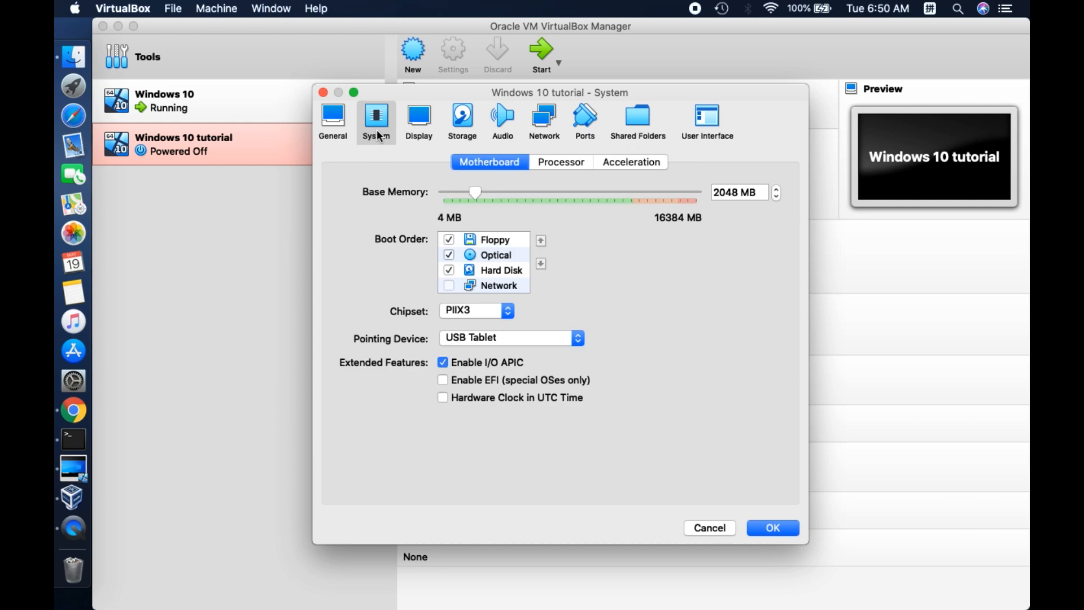
{"action": "left_click", "coordinate": [419, 120]}
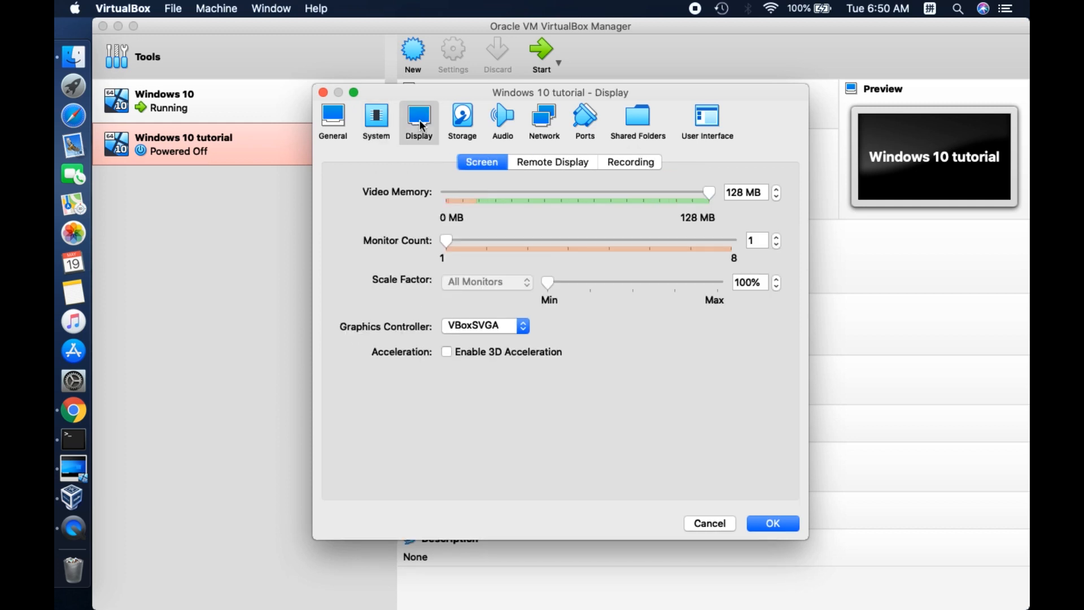
{"action": "left_click", "coordinate": [465, 119]}
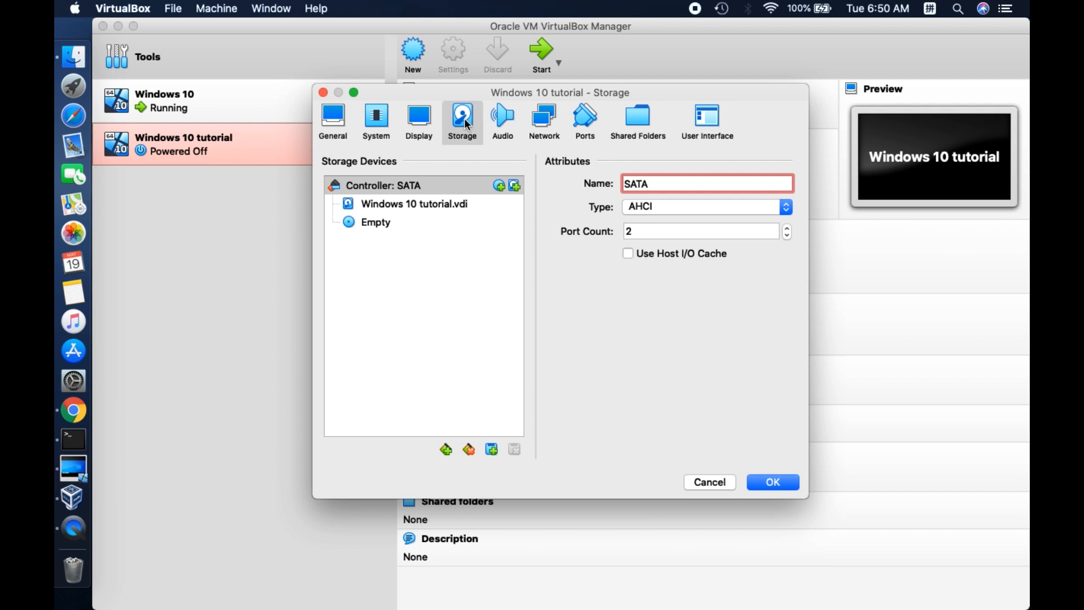
{"action": "left_click", "coordinate": [509, 124]}
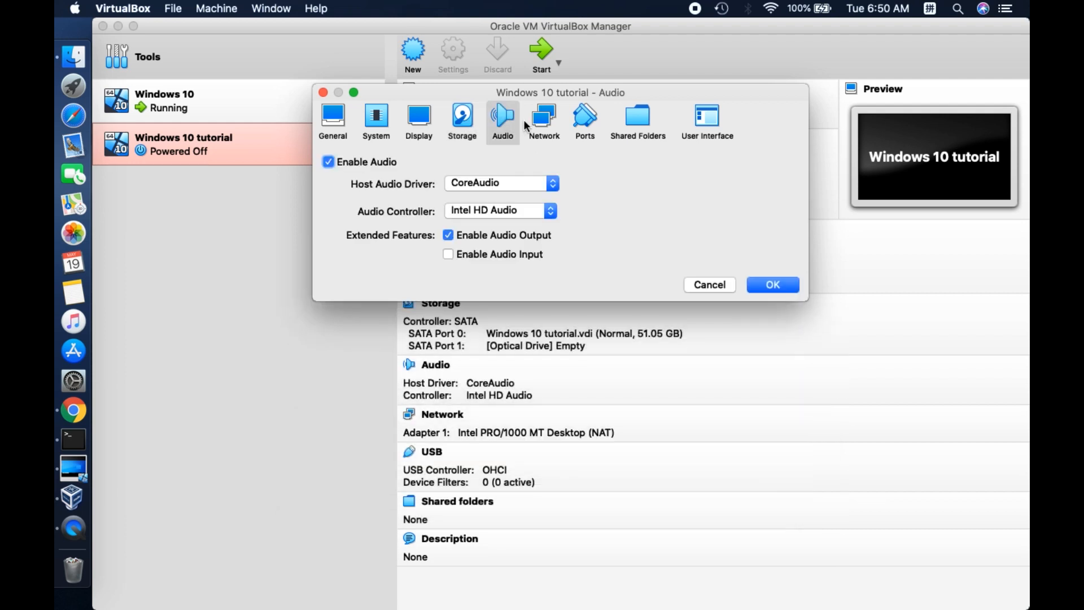
{"action": "left_click", "coordinate": [542, 126]}
{"action": "left_click", "coordinate": [582, 135]}
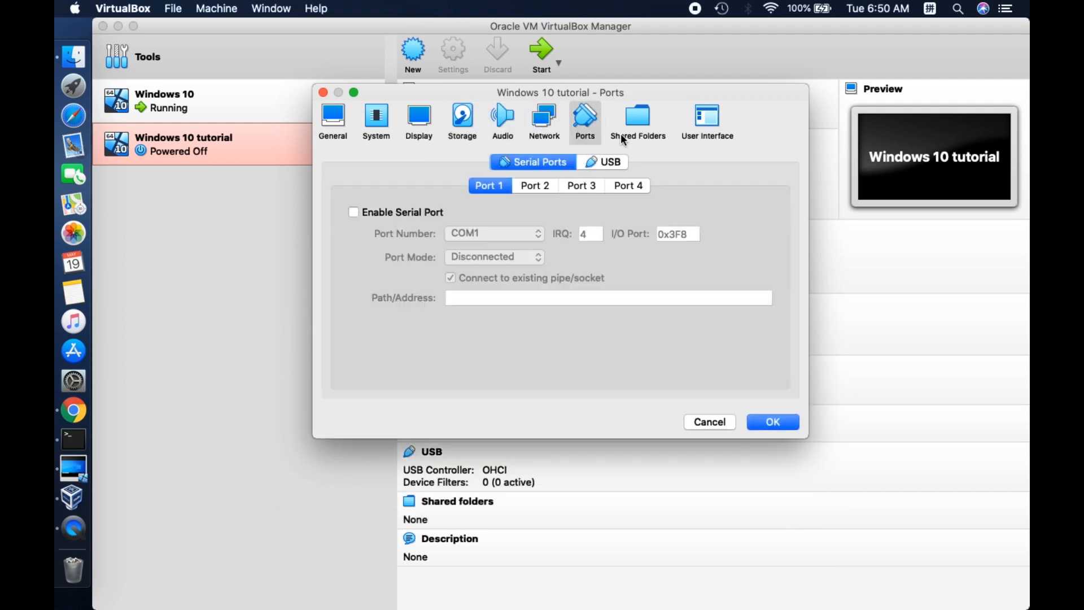
{"action": "left_click", "coordinate": [650, 133]}
{"action": "left_click", "coordinate": [719, 125]}
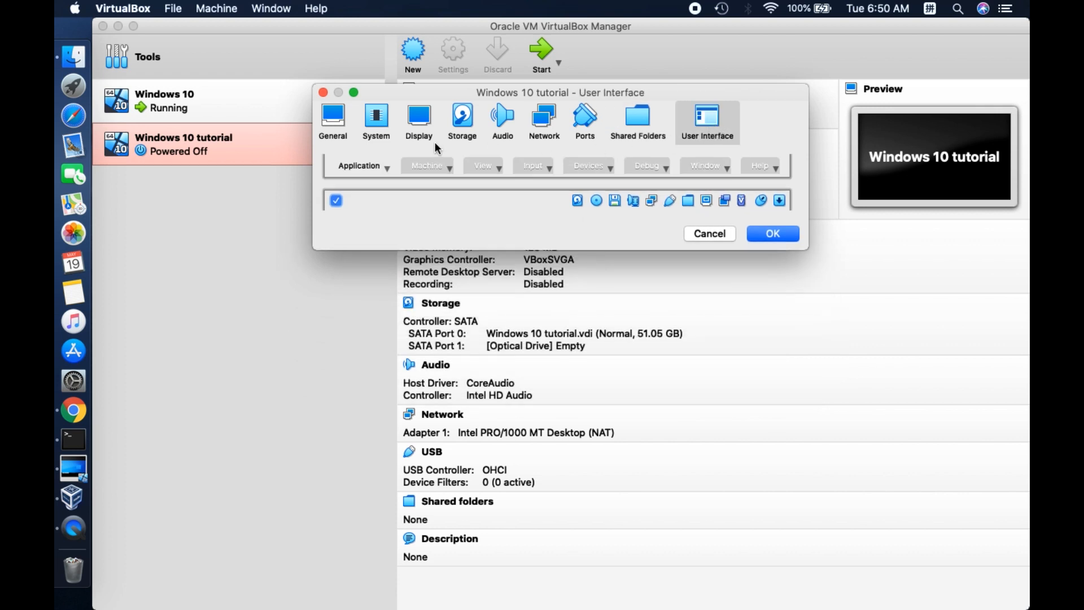
Check the machine's operating system type and version in the general settings, then close the settings
{"action": "left_click", "coordinate": [345, 126]}
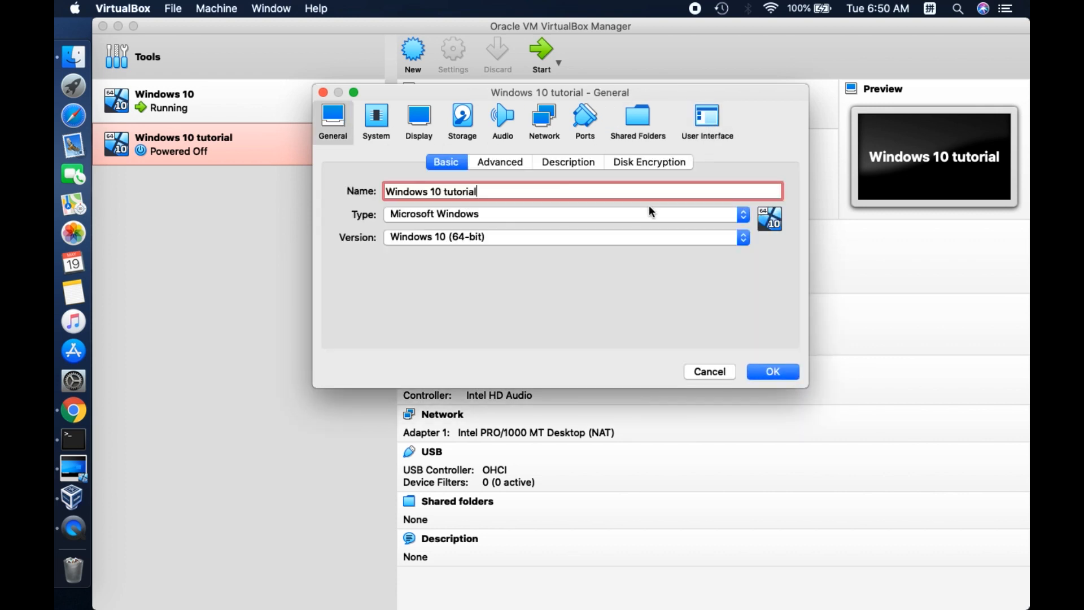
{"action": "left_click", "coordinate": [745, 217]}
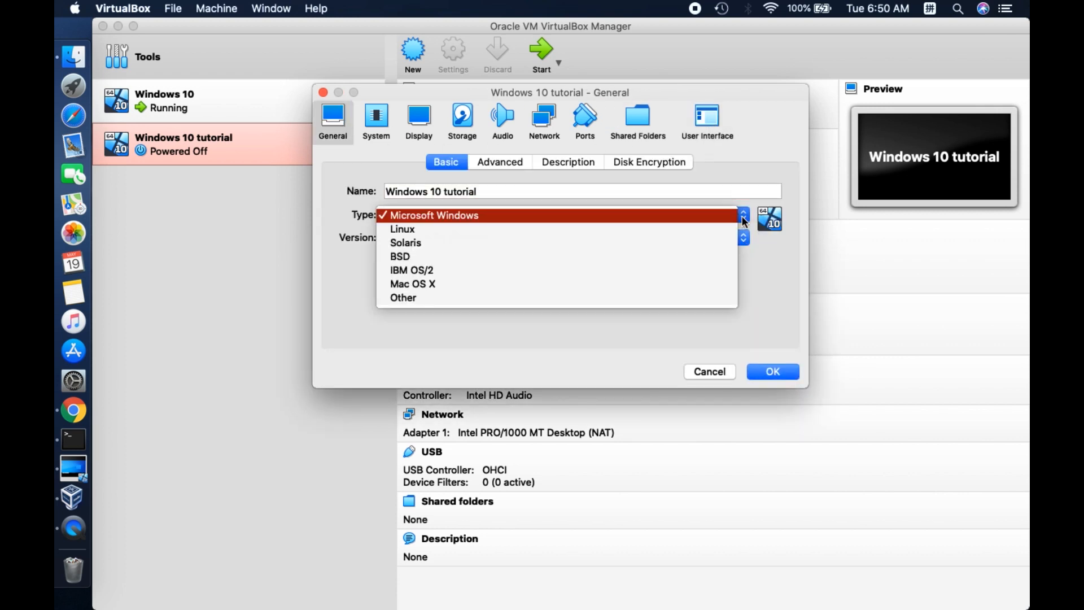
{"action": "left_click", "coordinate": [745, 222]}
{"action": "left_click", "coordinate": [744, 242]}
{"action": "left_click", "coordinate": [743, 241]}
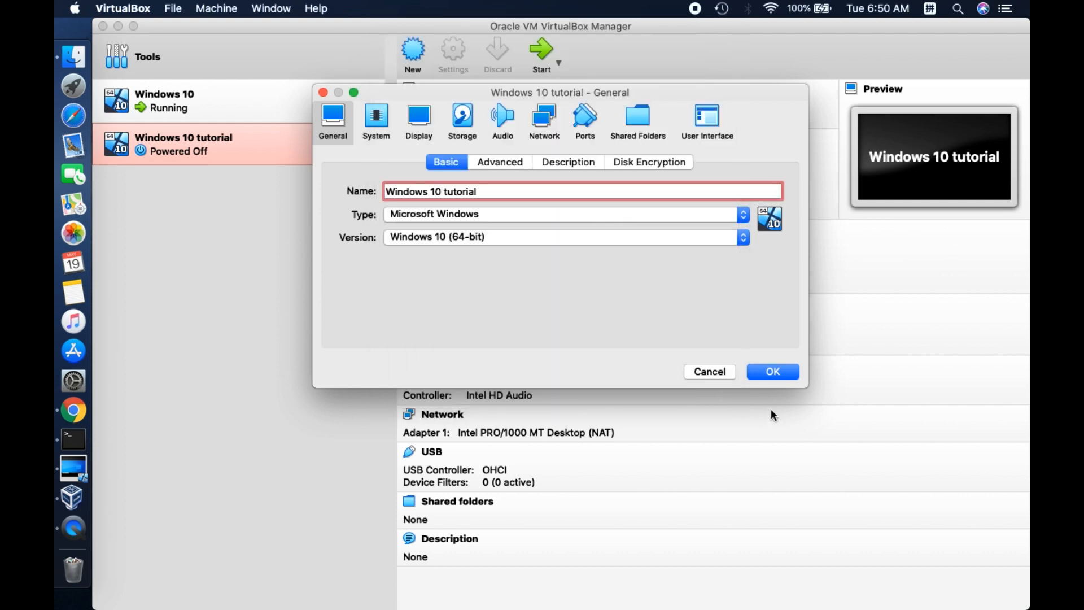
{"action": "left_click", "coordinate": [768, 373]}
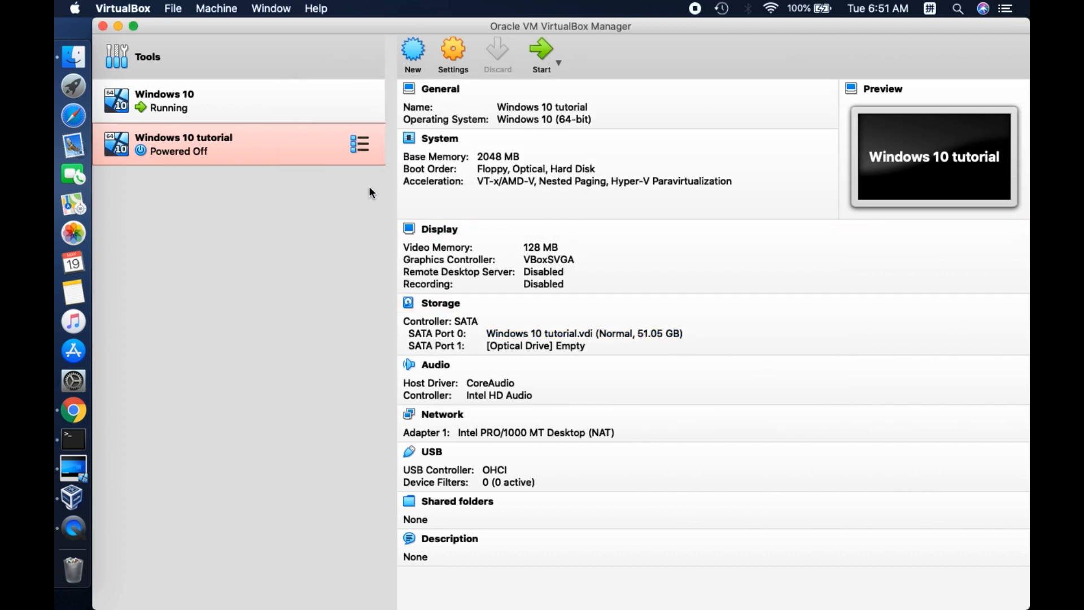
Start the Windows 10 tutorial machine and choose Win10_1909_English_x64.iso from the Desktop as its start-up disk
{"action": "left_click", "coordinate": [364, 148]}
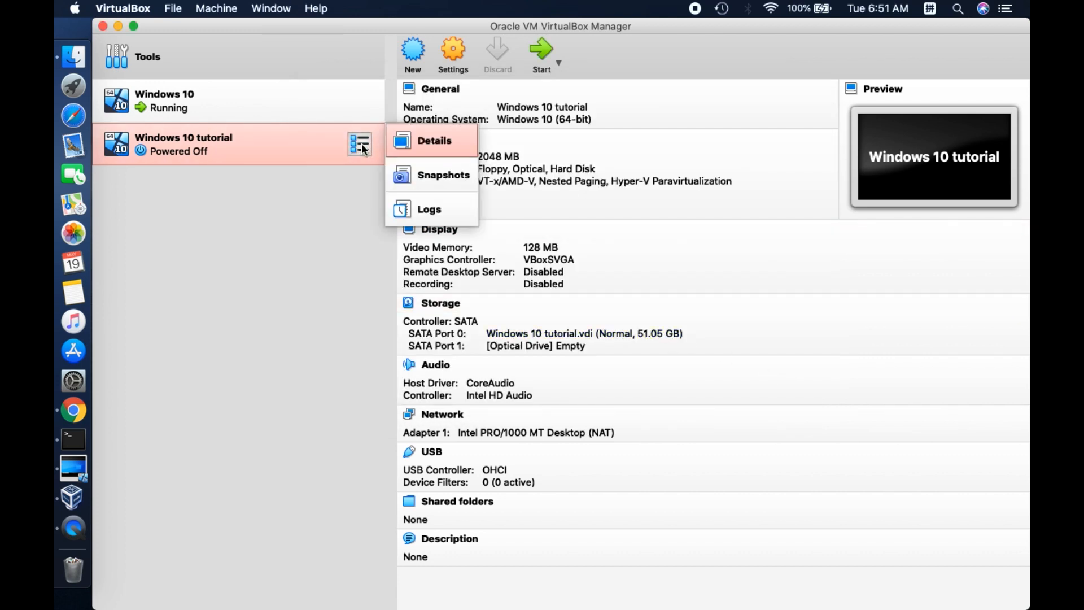
{"action": "left_click", "coordinate": [363, 149]}
{"action": "left_click", "coordinate": [543, 54]}
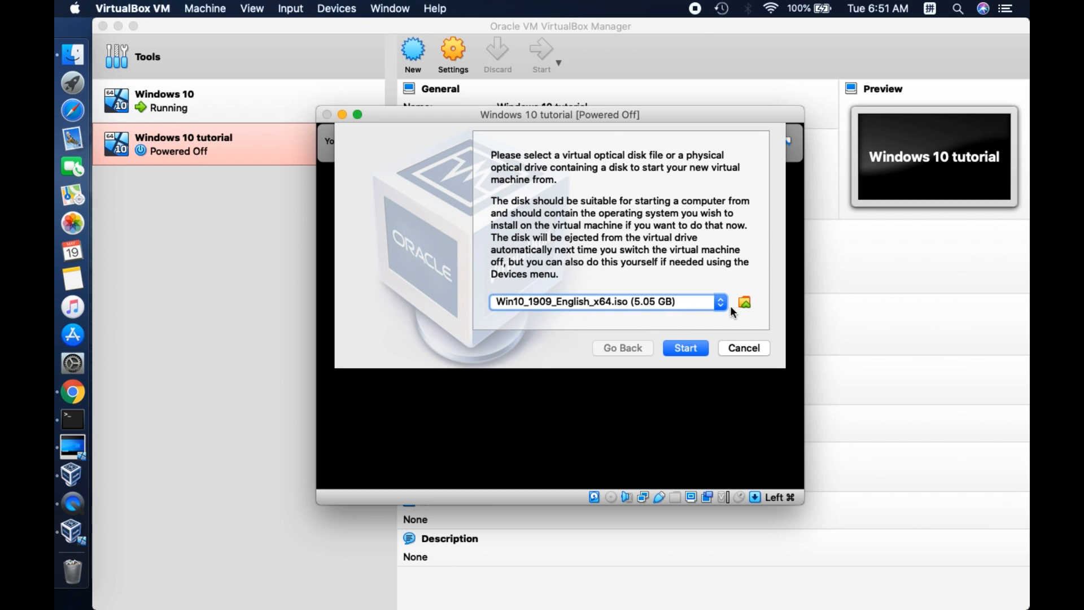
{"action": "left_click", "coordinate": [744, 303]}
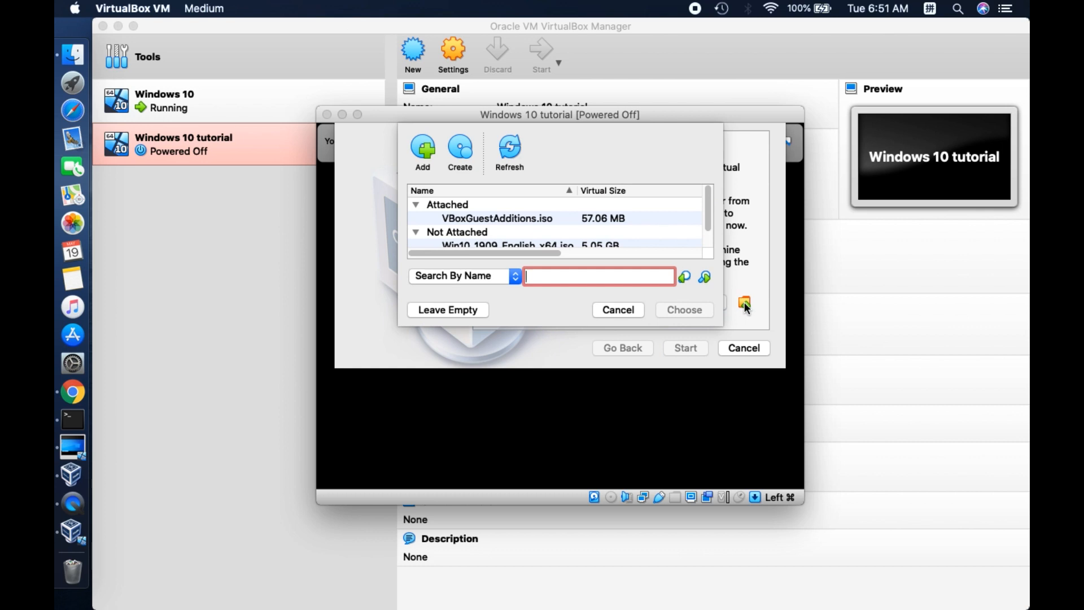
{"action": "left_click", "coordinate": [426, 151]}
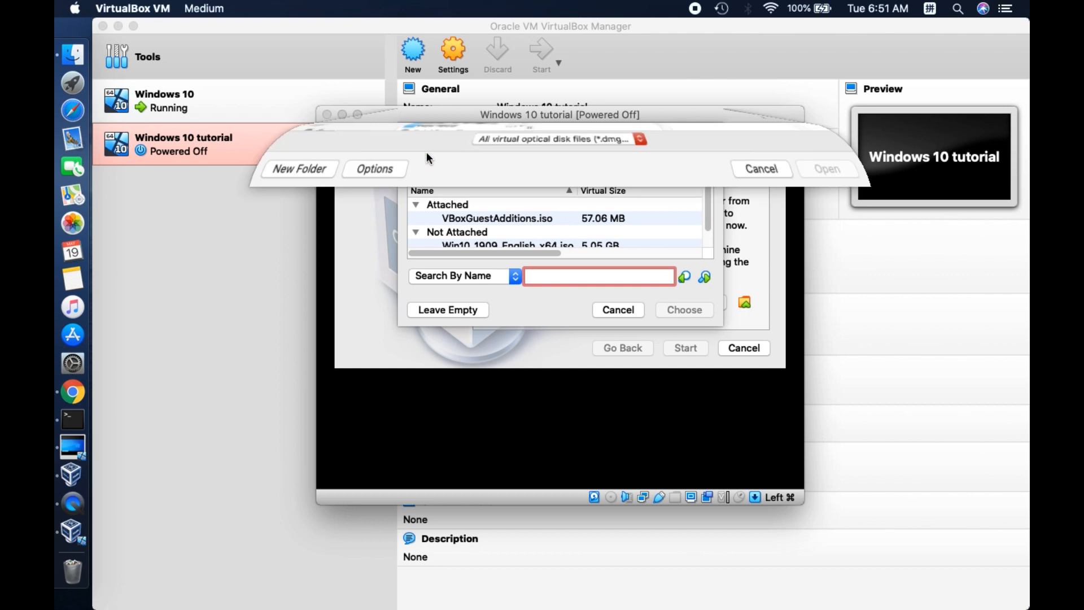
{"action": "scroll", "coordinate": [432, 286], "scroll_direction": "down", "scroll_amount": 5}
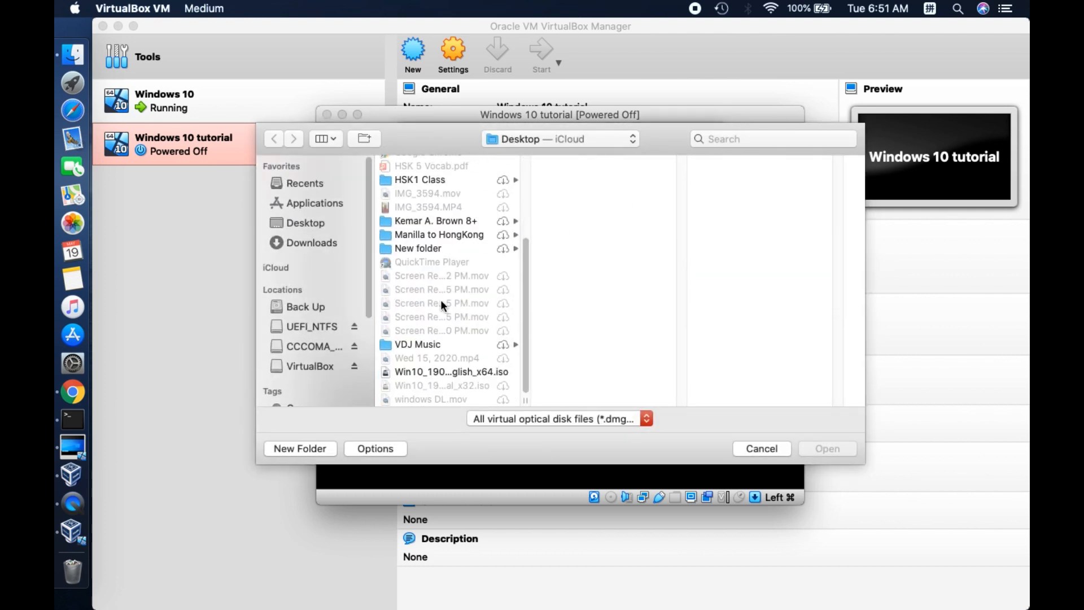
{"action": "double_click", "coordinate": [452, 372]}
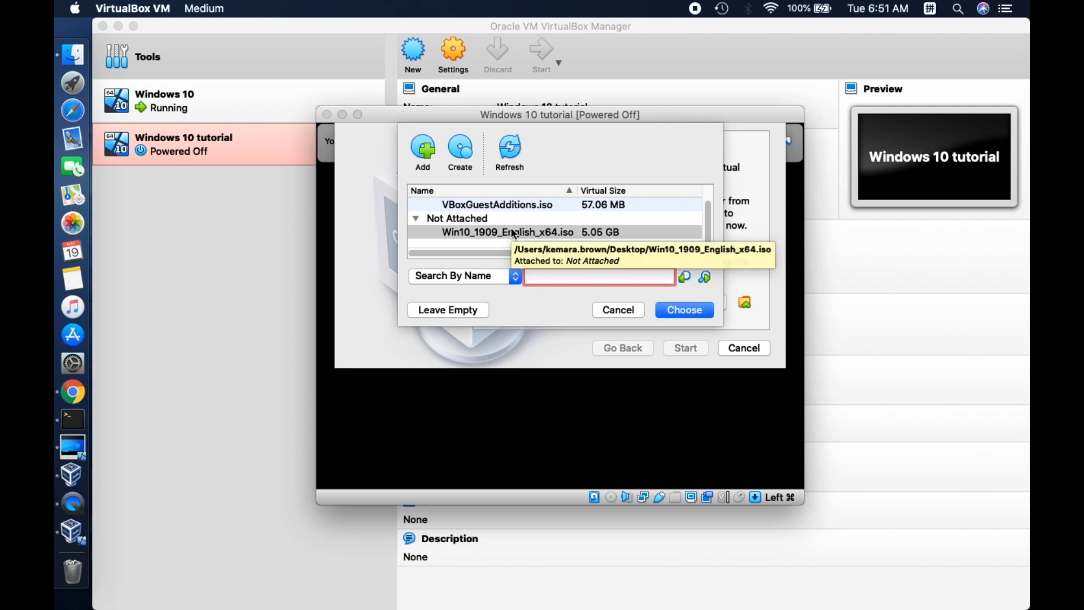
{"action": "double_click", "coordinate": [514, 236]}
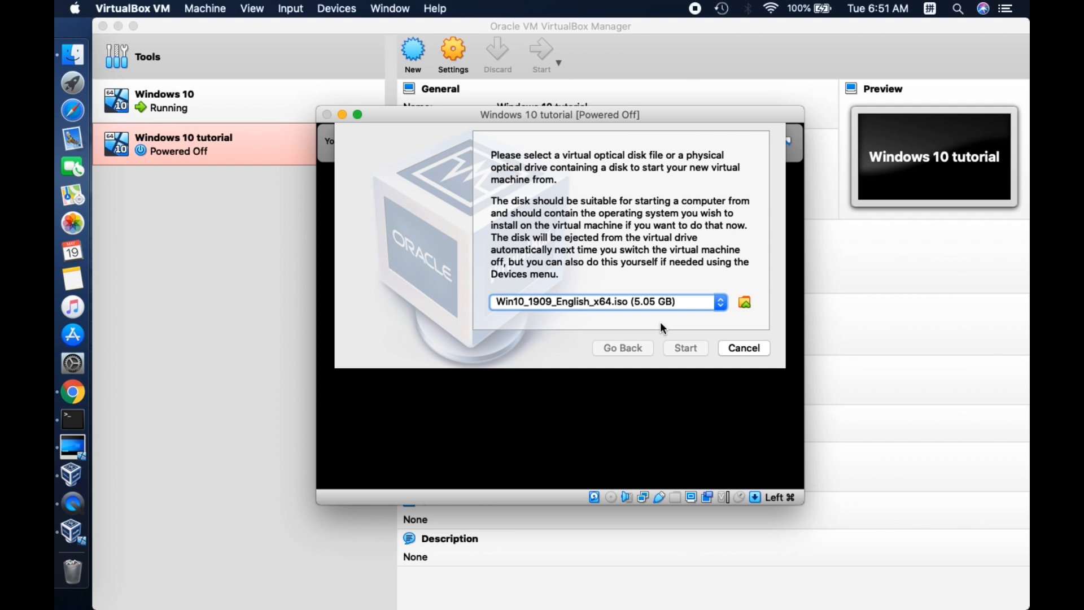
Switch the start-up disk to VBoxGuestAdditions.iso and back to Win10_1909_English_x64.iso, and boot the virtual machine from it
{"action": "left_click", "coordinate": [699, 301]}
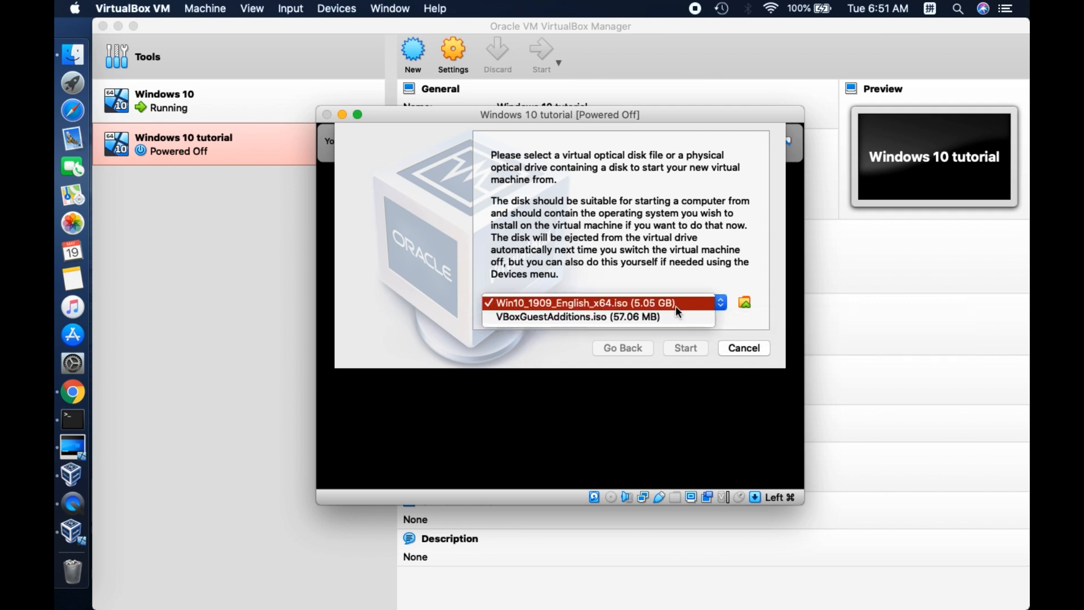
{"action": "left_click", "coordinate": [680, 312]}
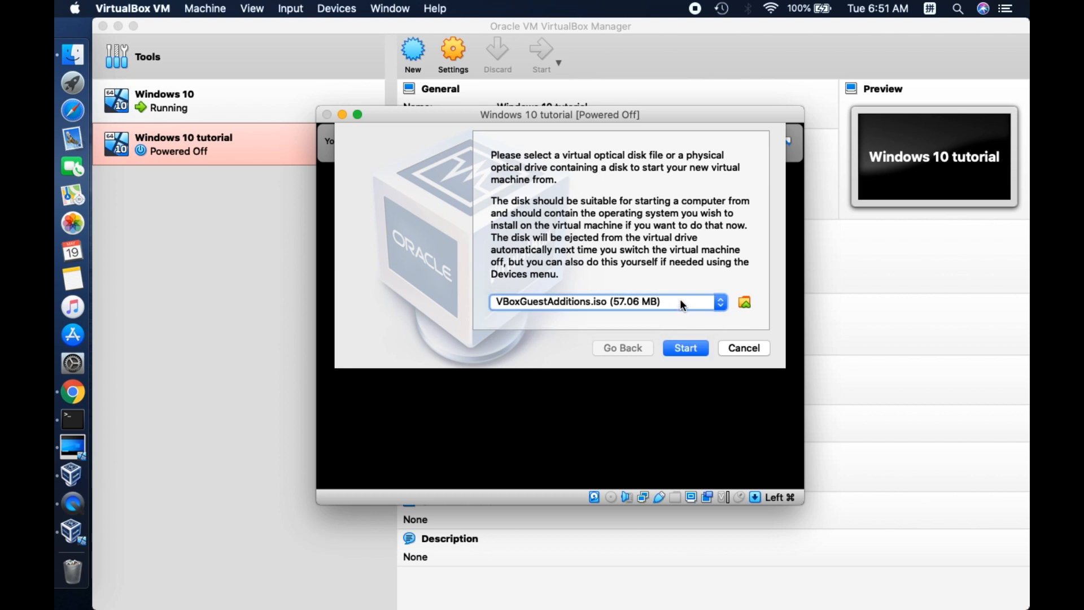
{"action": "left_click", "coordinate": [681, 304]}
{"action": "left_click", "coordinate": [673, 290]}
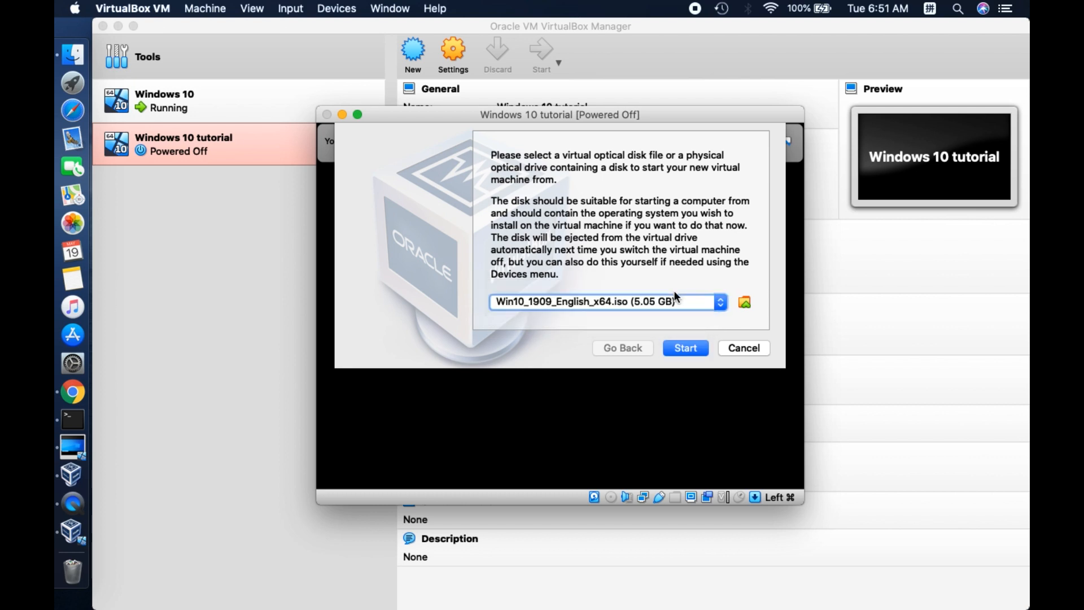
{"action": "left_click", "coordinate": [692, 353]}
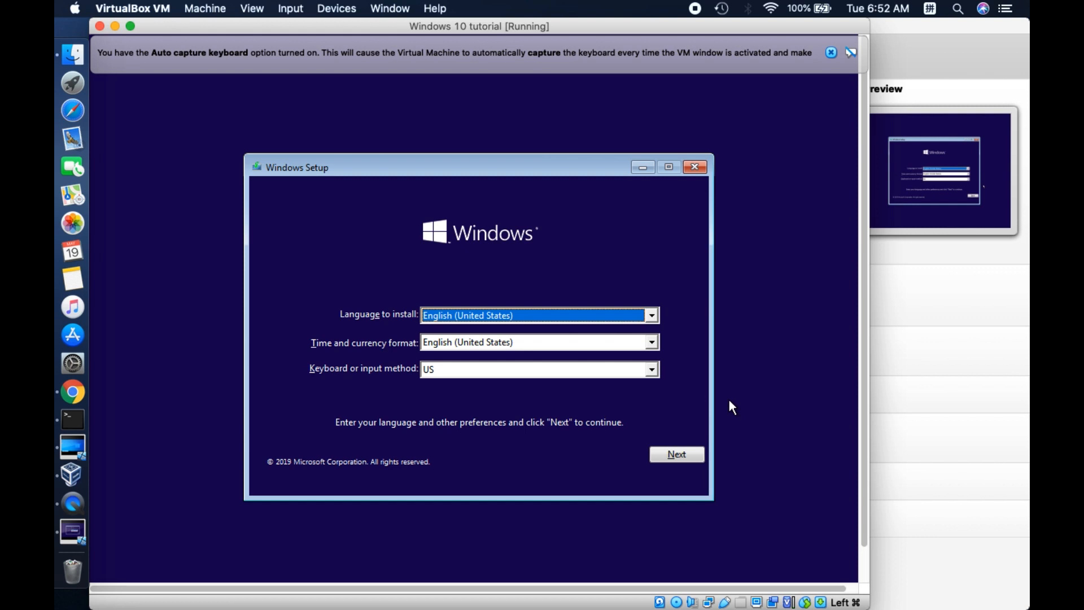
Keep the English (United States) language and US keyboard, begin the Windows installation and proceed without a product key
{"action": "left_click", "coordinate": [682, 455]}
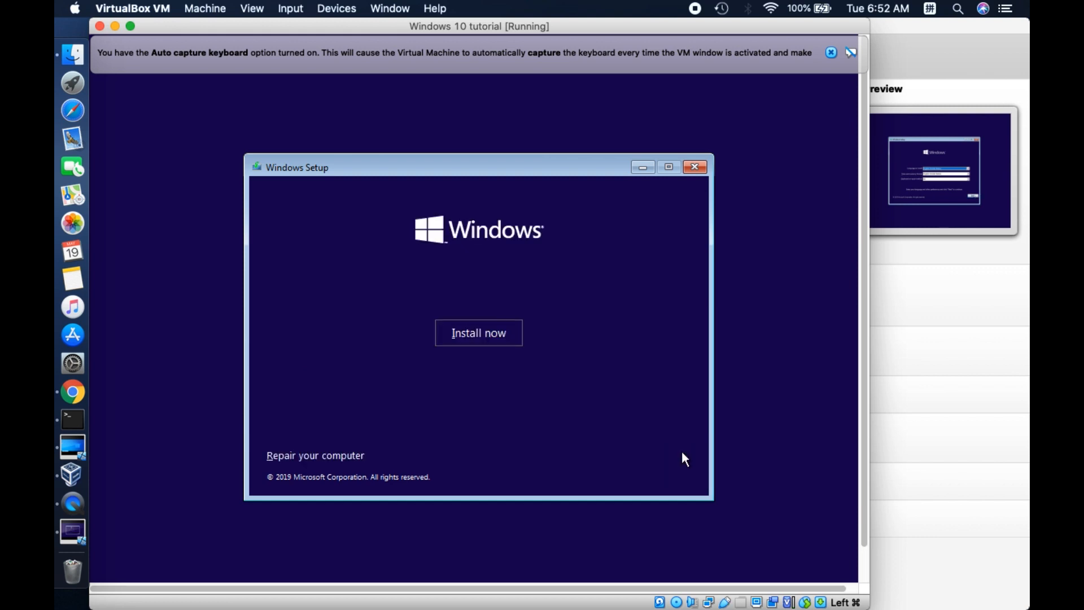
{"action": "left_click", "coordinate": [459, 333]}
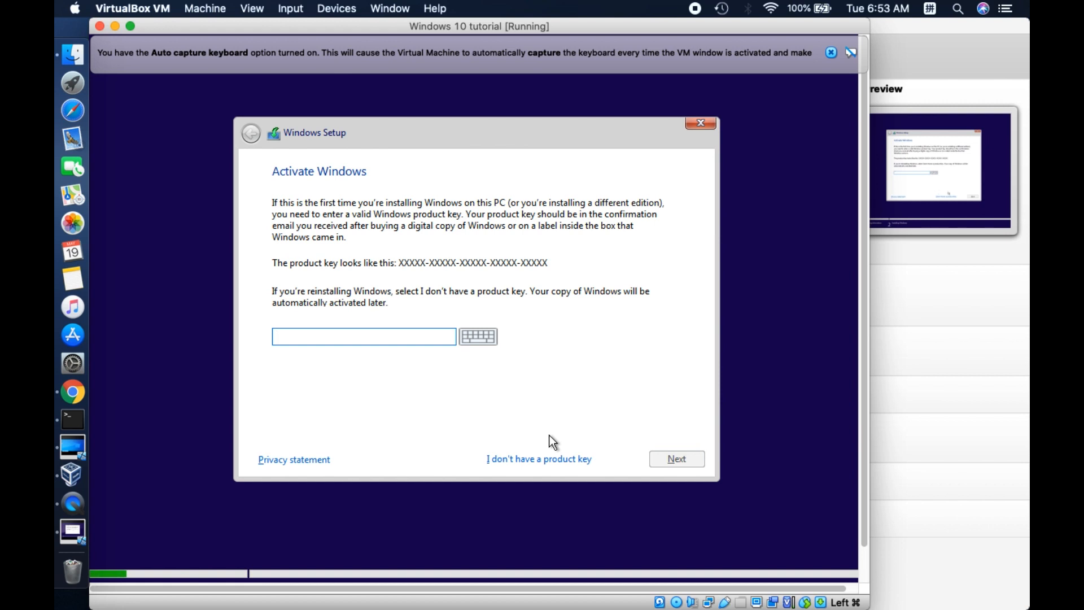
{"action": "left_click", "coordinate": [541, 459]}
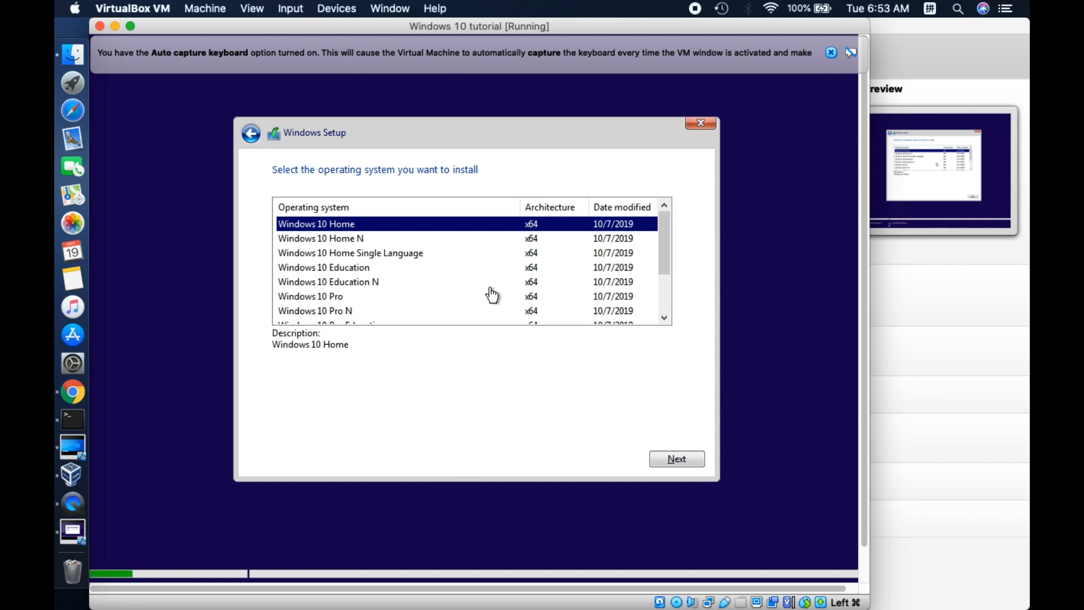
Choose Windows 10 Pro as the operating system to install and continue to the license terms
{"action": "scroll", "coordinate": [492, 294], "scroll_direction": "down", "scroll_amount": 2}
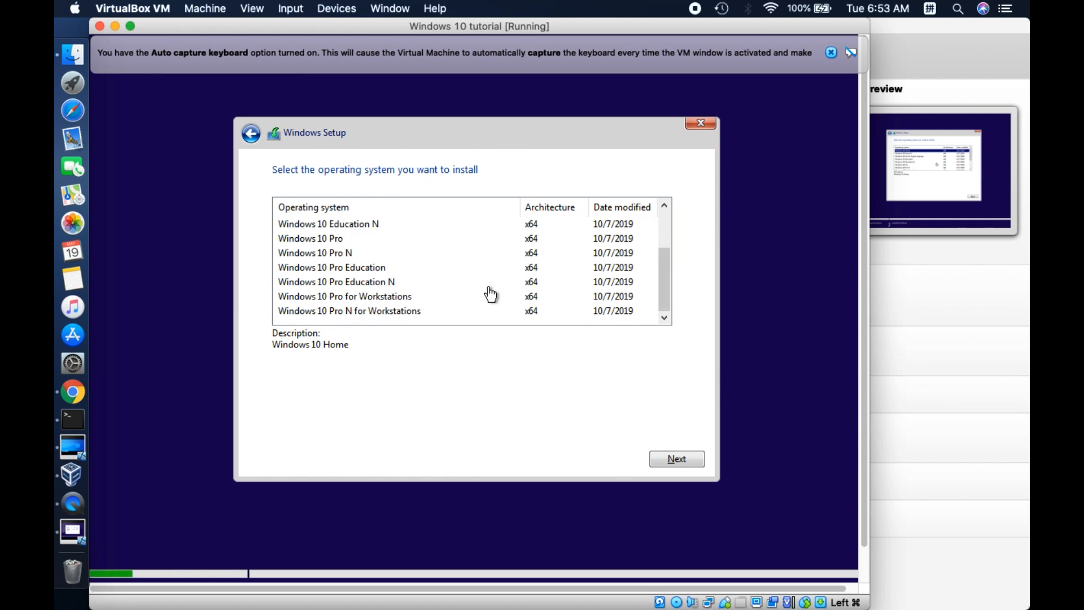
{"action": "left_click", "coordinate": [339, 243]}
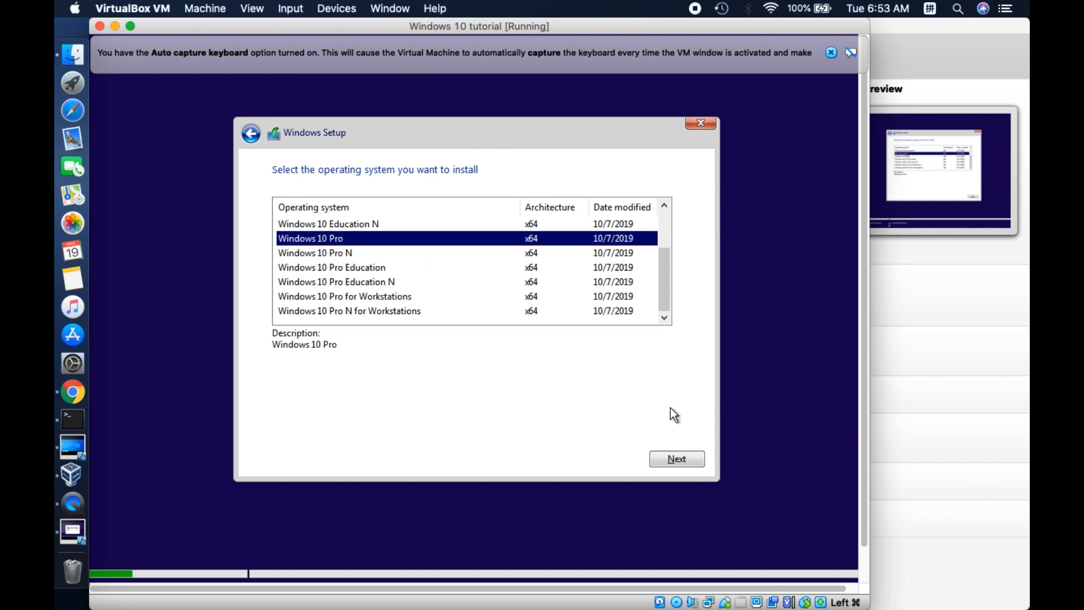
{"action": "left_click", "coordinate": [680, 463]}
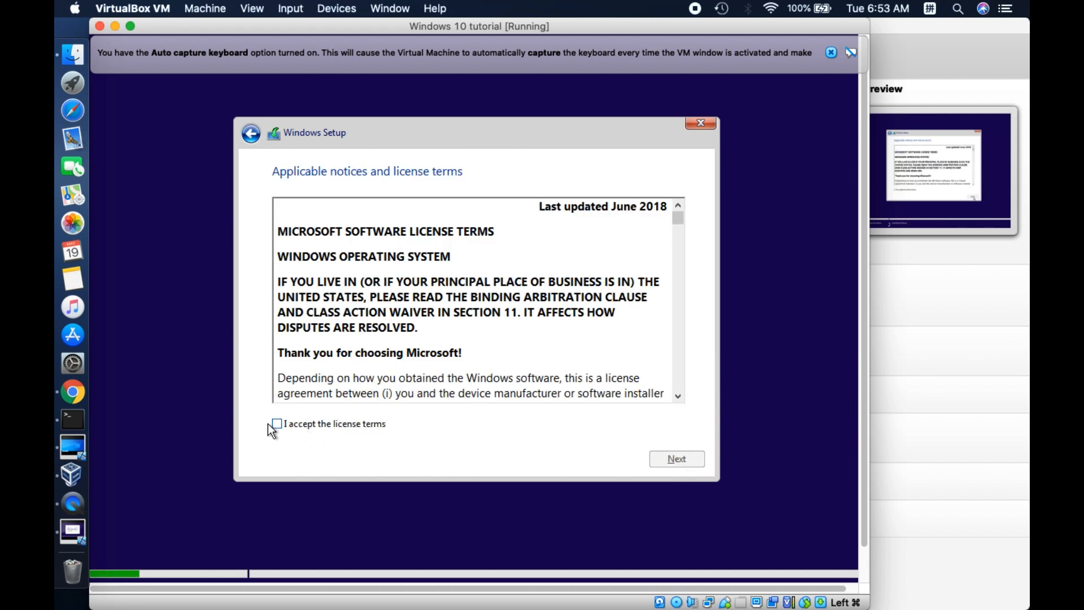
Accept the license terms and run a custom Windows-only installation on Drive 0 Unallocated Space
{"action": "left_click", "coordinate": [276, 424]}
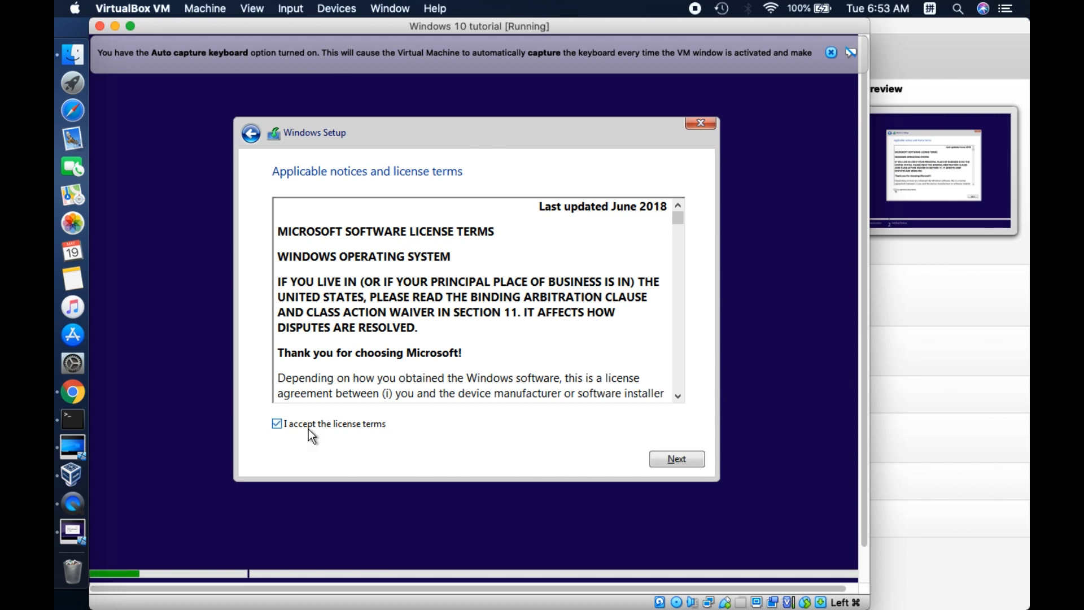
{"action": "left_click", "coordinate": [681, 460]}
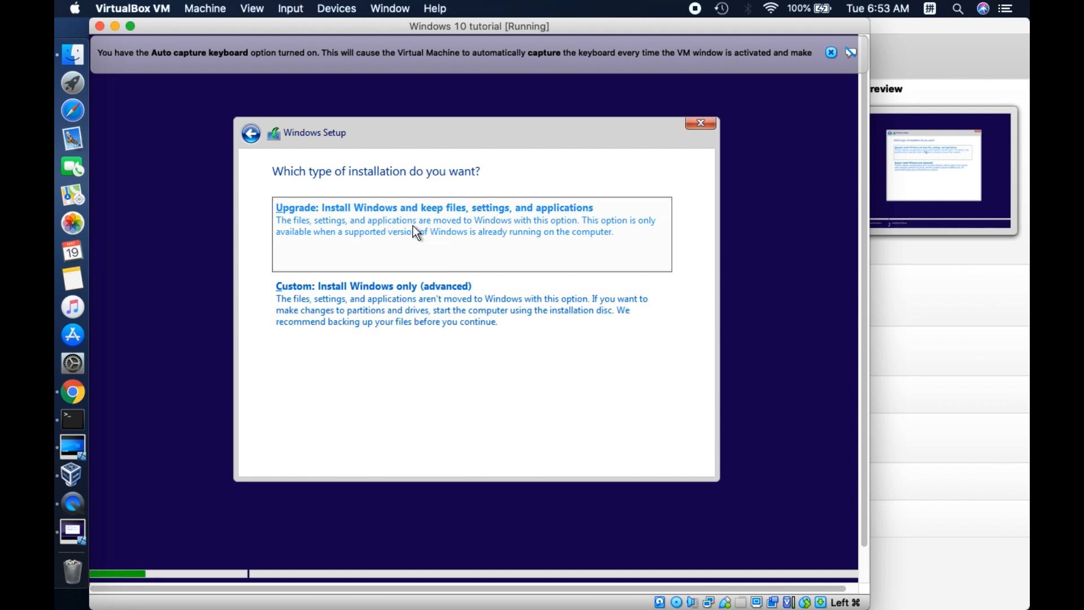
{"action": "left_click", "coordinate": [406, 306]}
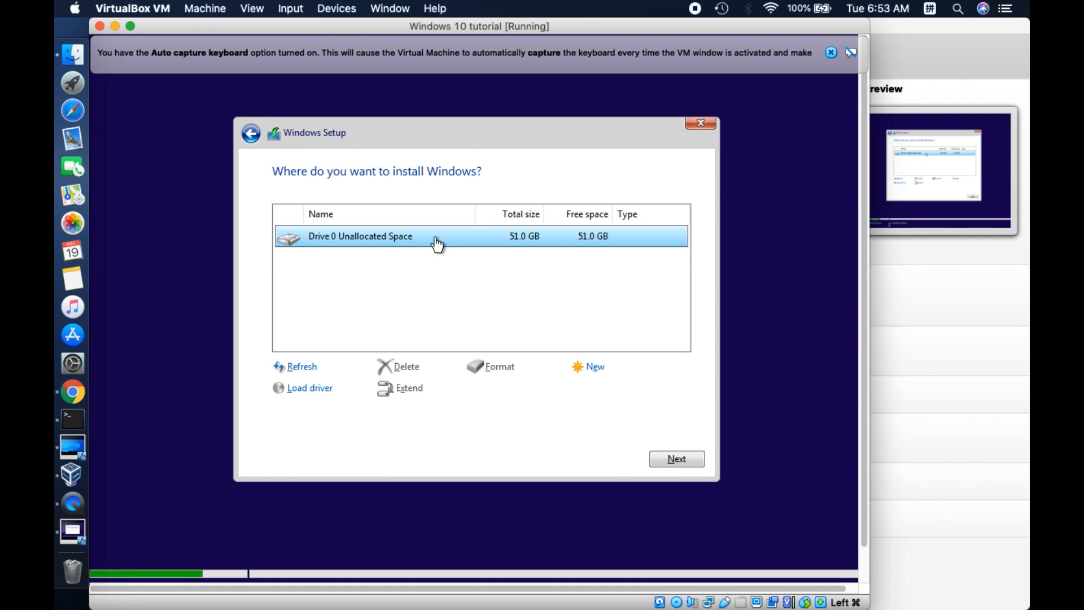
{"action": "left_click", "coordinate": [685, 459]}
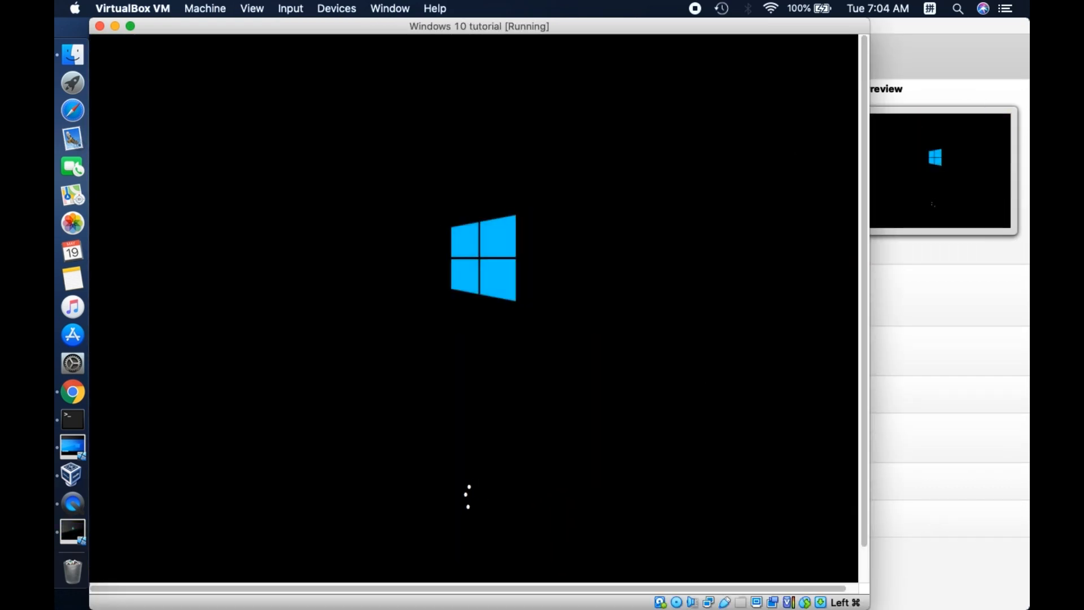
{"action": "left_click_drag", "start_coordinate": [816, 26], "coordinate": [907, 51]}
{"action": "left_click", "coordinate": [80, 61]}
{"action": "left_click", "coordinate": [80, 111]}
{"action": "left_click", "coordinate": [108, 32]}
{"action": "left_click", "coordinate": [257, 167]}
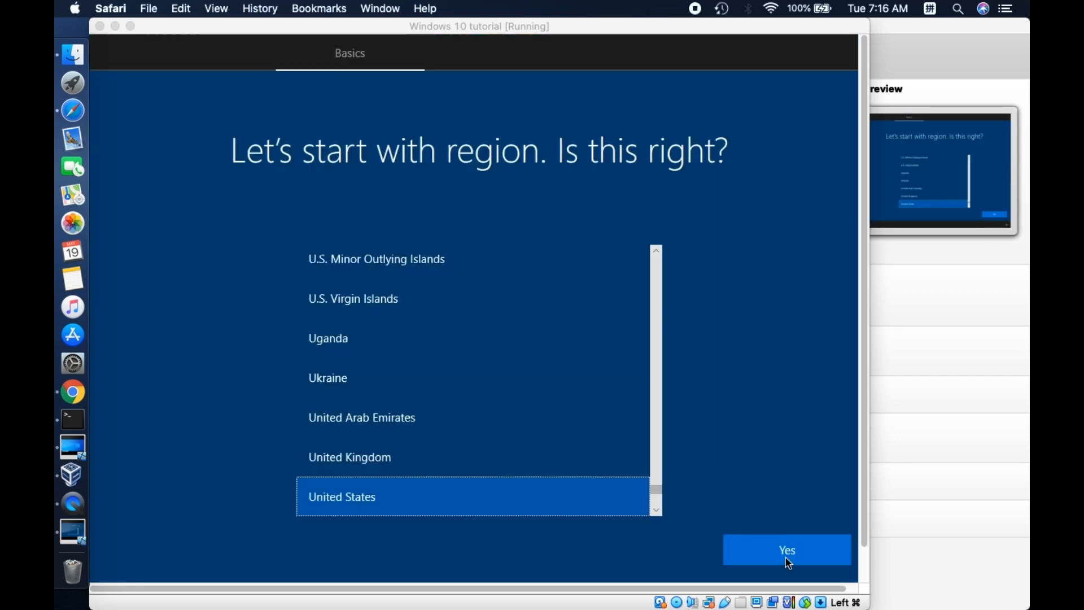
Confirm United States as the region and proceed through the Windows account setup with an offline account
{"action": "left_click", "coordinate": [788, 558]}
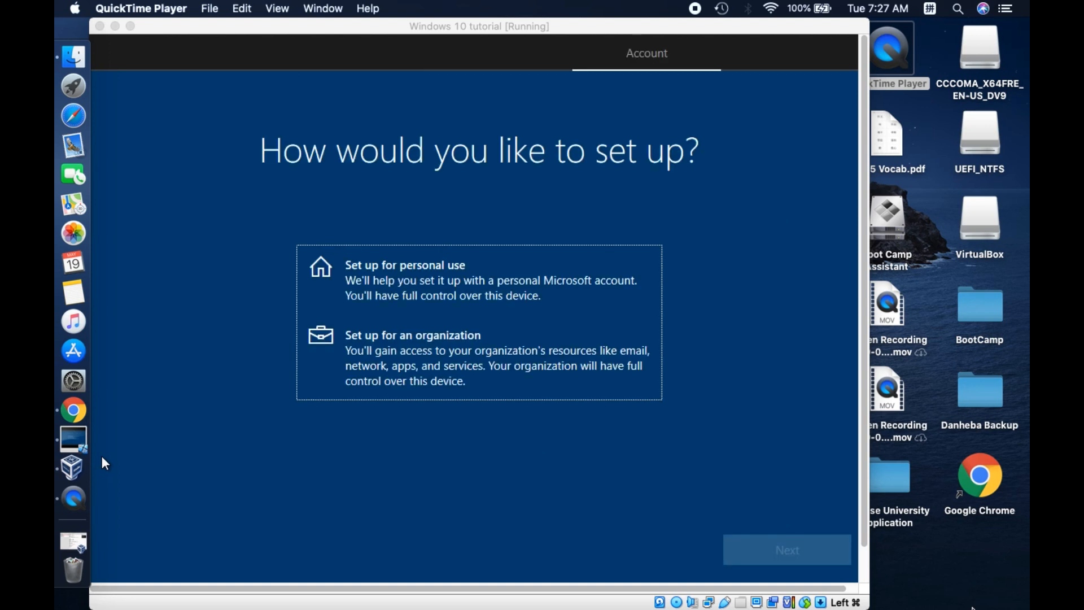
{"action": "left_click", "coordinate": [102, 458]}
{"action": "left_click", "coordinate": [804, 554]}
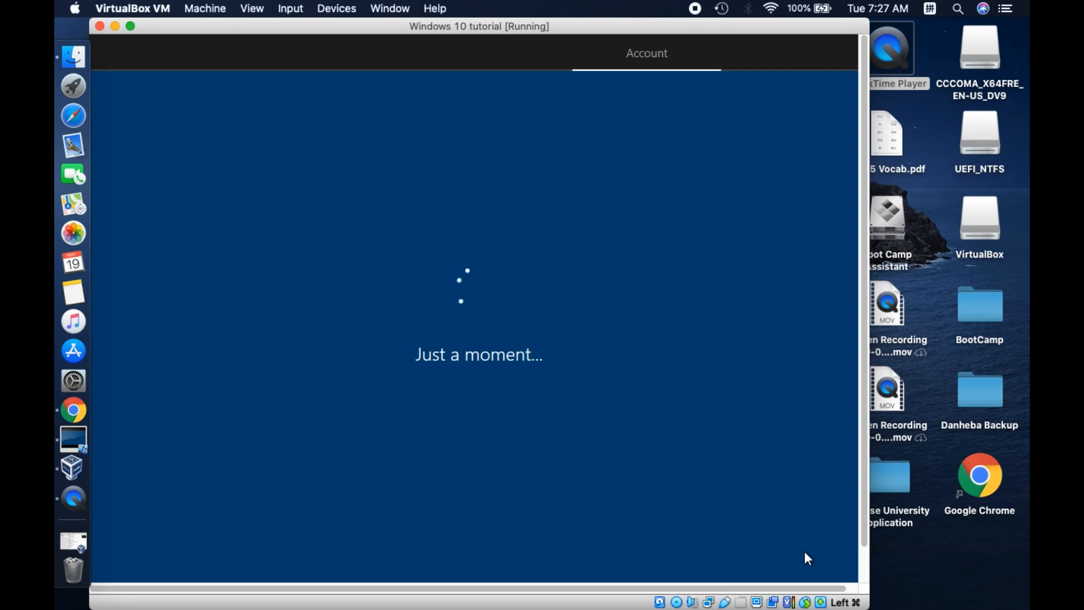
{"action": "left_click", "coordinate": [161, 552]}
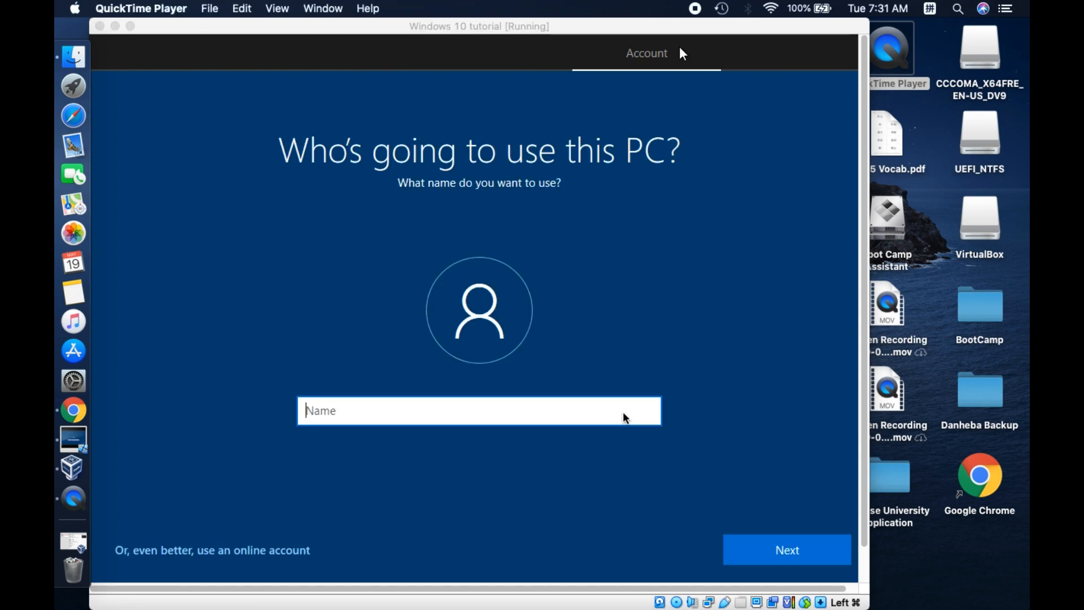
Name the local account Tutorial, leave its password blank, and continue through the remaining Windows setup
{"action": "left_click", "coordinate": [626, 414]}
{"action": "type", "text": "T"}
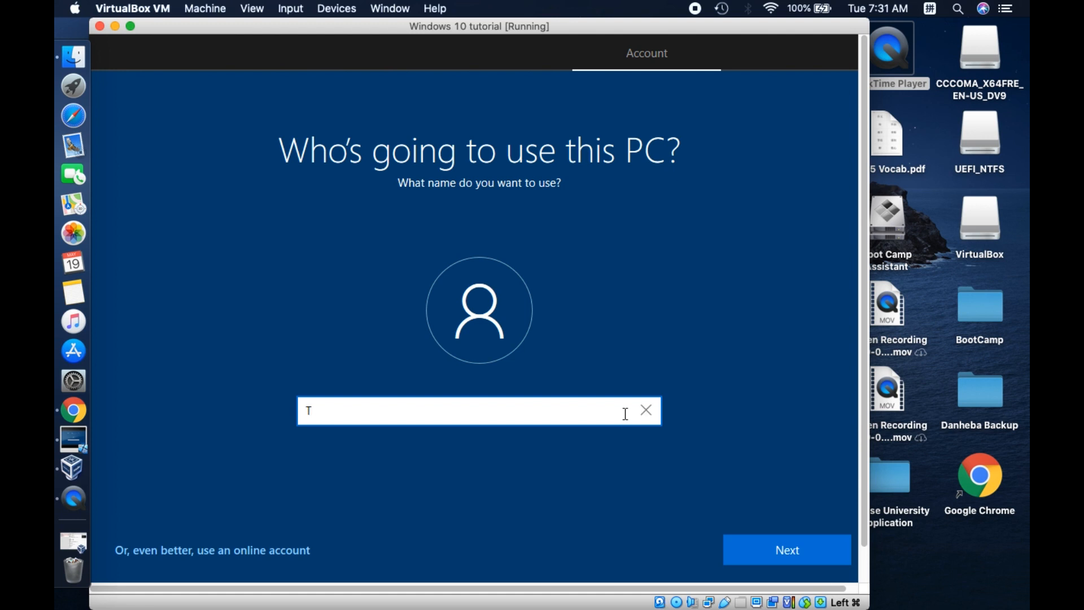
{"action": "type", "text": "utorial"}
{"action": "left_click", "coordinate": [834, 553]}
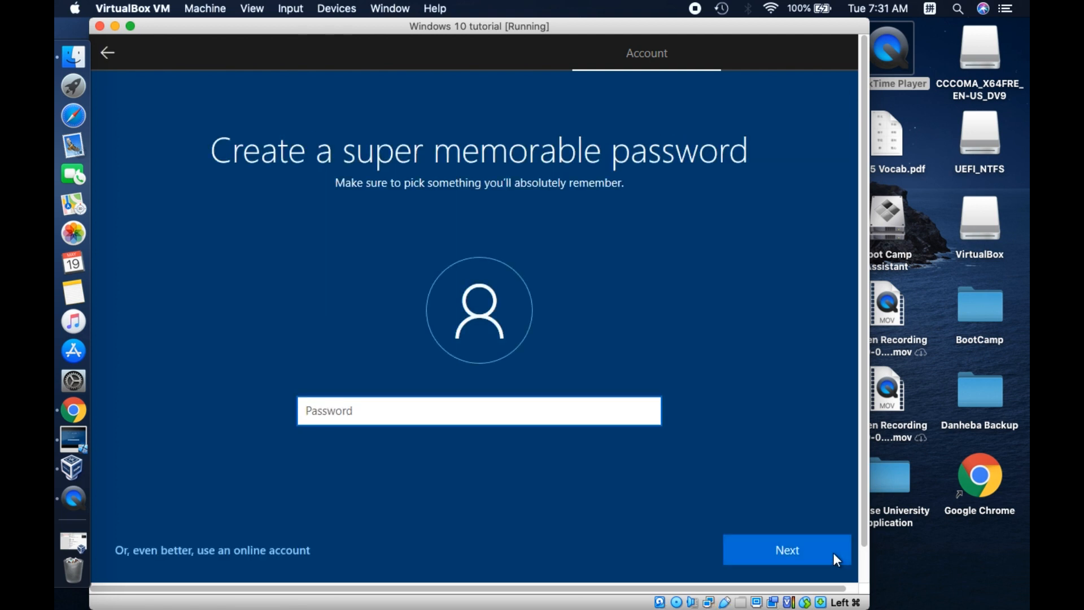
{"action": "left_click", "coordinate": [834, 553]}
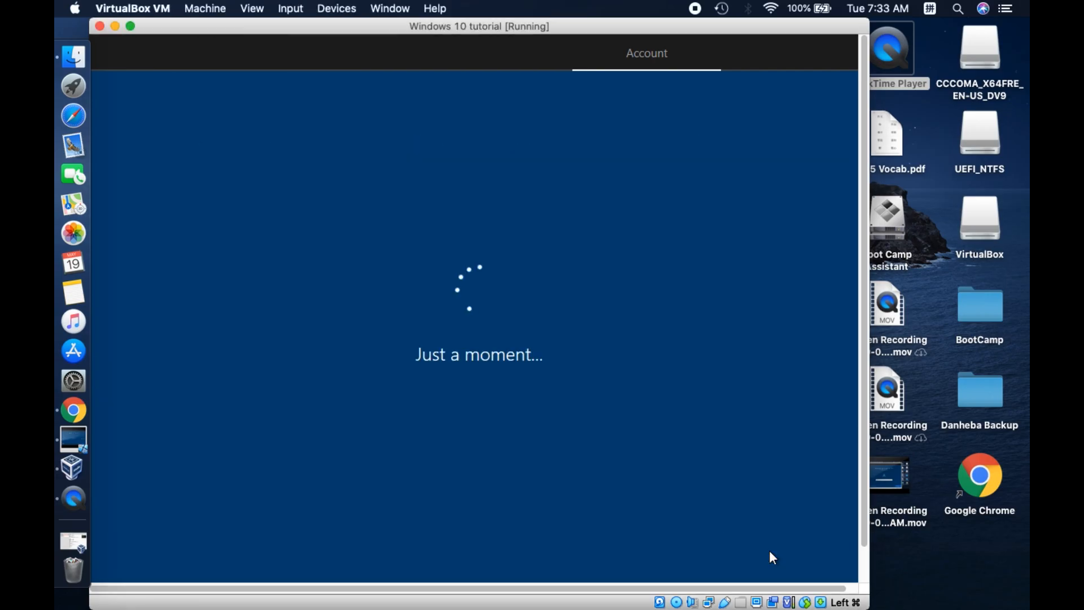
{"action": "left_click", "coordinate": [773, 557]}
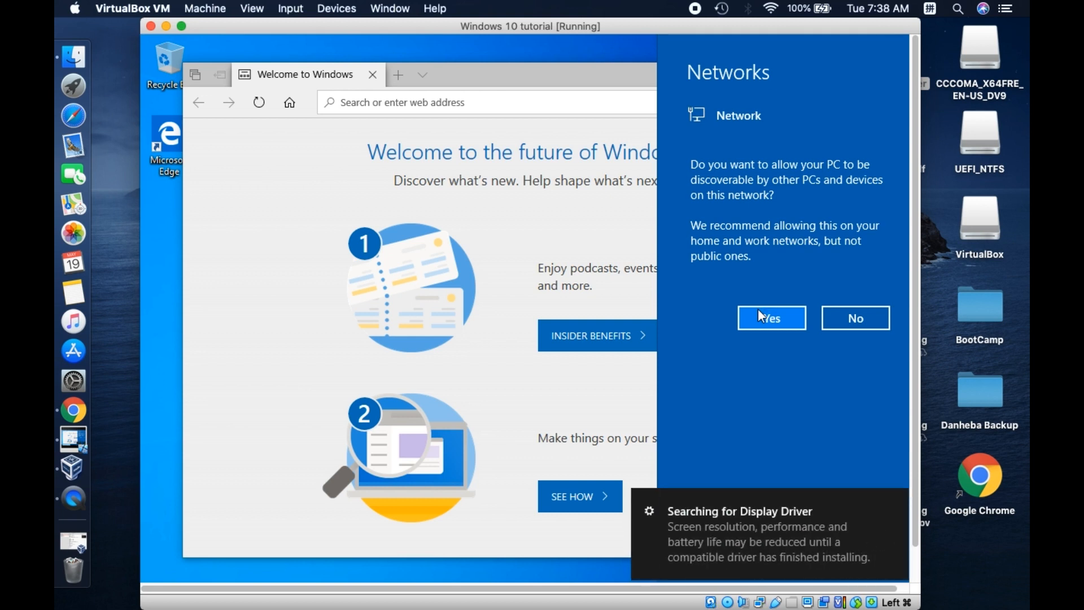
Dismiss the network discovery prompt and the Edge welcome window, and switch the virtual machine to full screen
{"action": "left_click", "coordinate": [181, 239]}
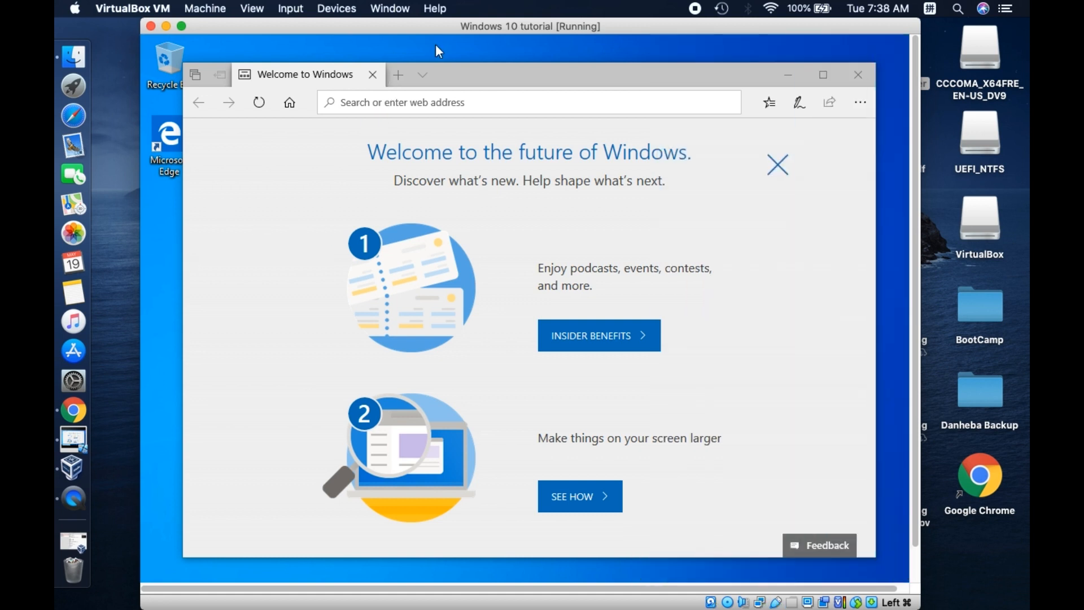
{"action": "left_click", "coordinate": [871, 83]}
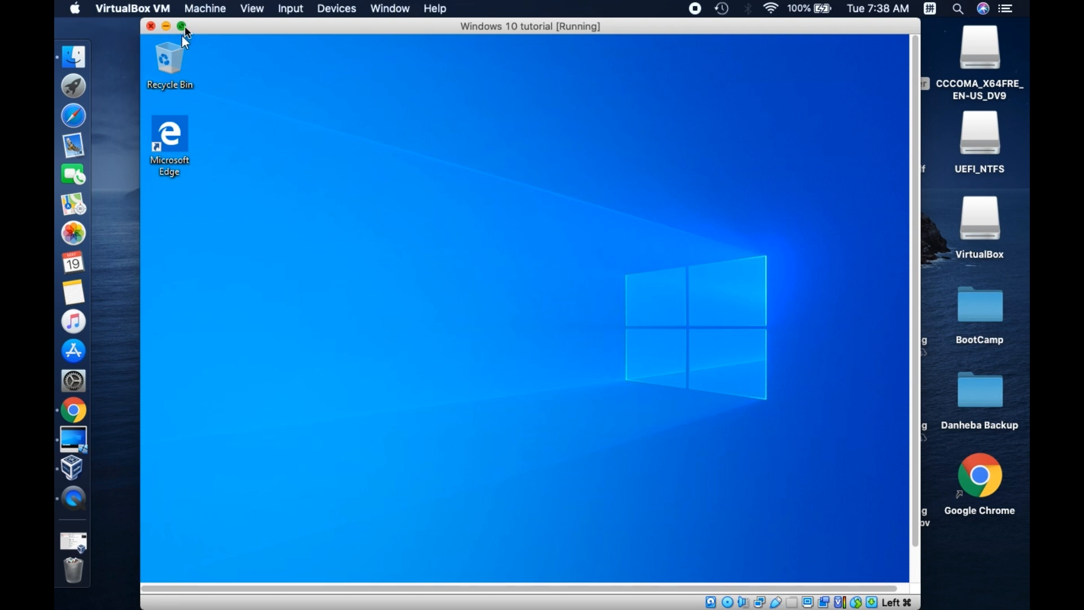
{"action": "mouse_move", "coordinate": [184, 26]}
{"action": "left_click", "coordinate": [182, 26]}
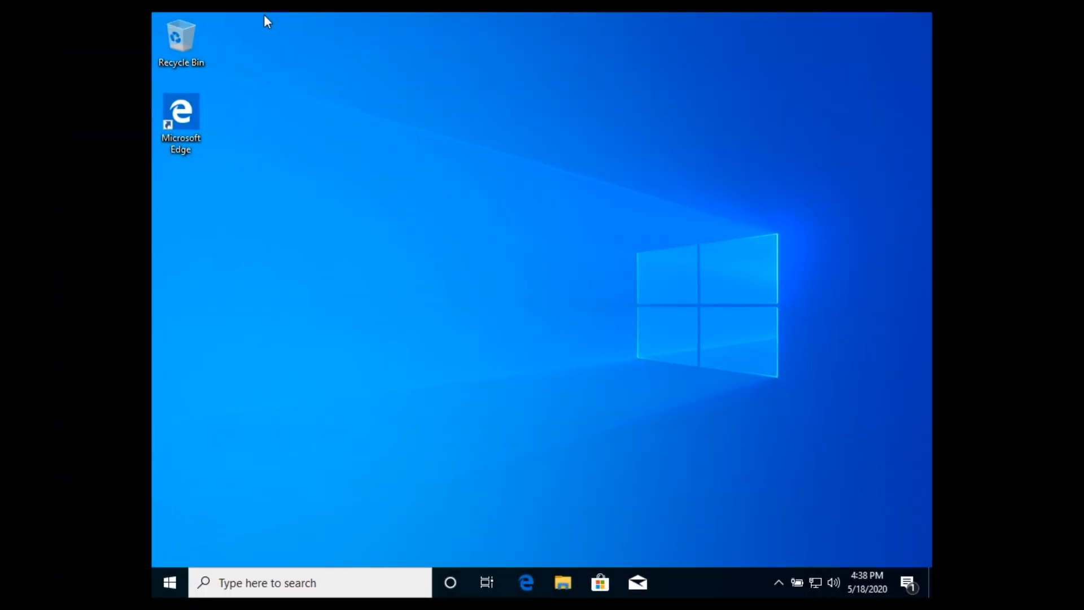
Insert the Guest Additions CD image into the running virtual machine
{"action": "mouse_move", "coordinate": [478, 5]}
{"action": "mouse_move", "coordinate": [221, 5]}
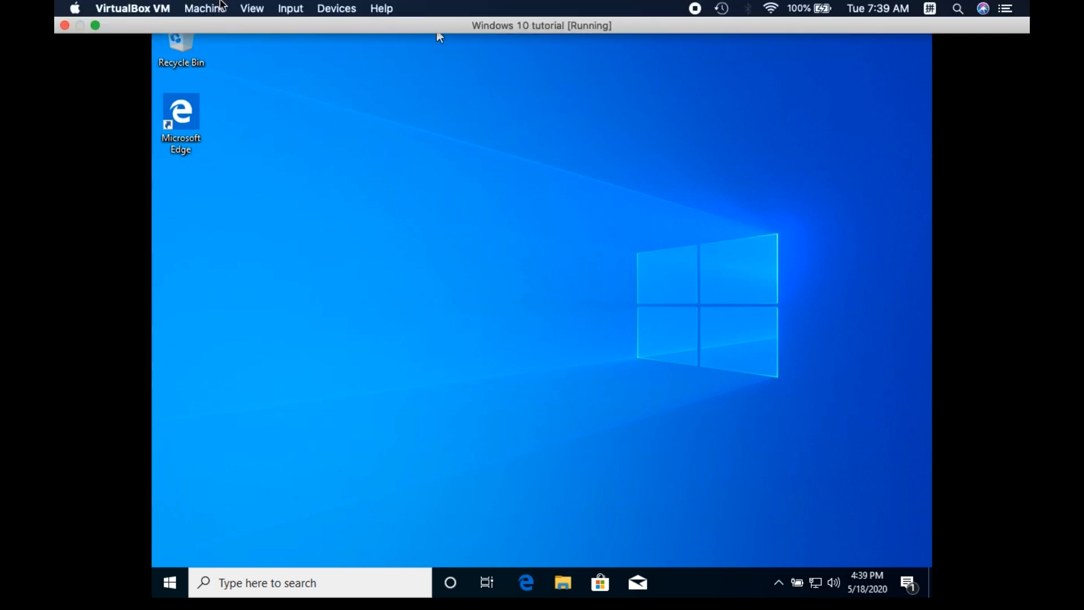
{"action": "left_click", "coordinate": [334, 9]}
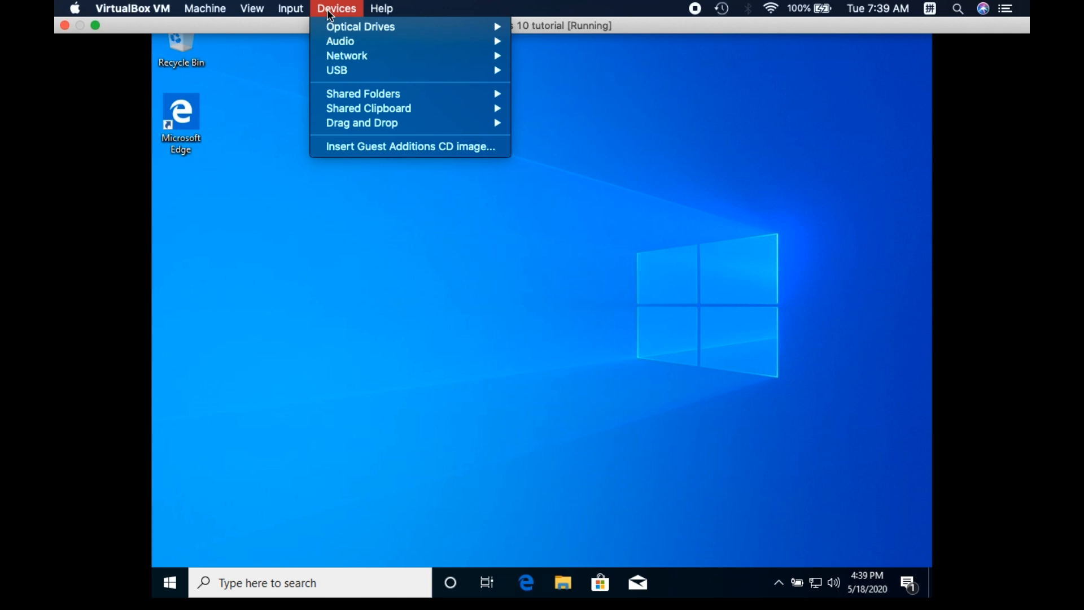
{"action": "left_click", "coordinate": [380, 147]}
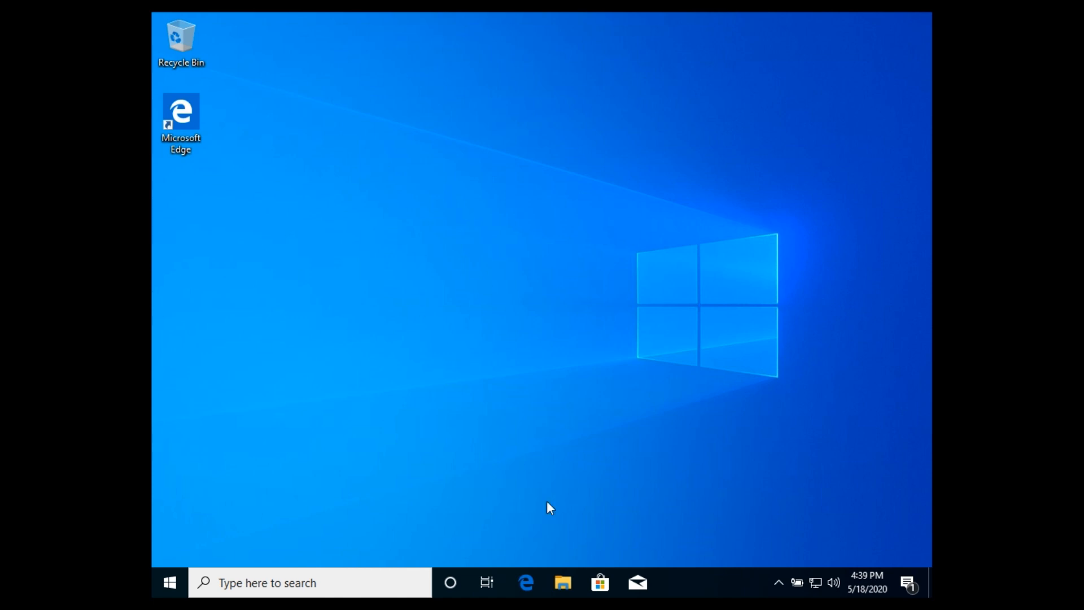
Browse This PC in File Explorer and open the VirtualBox Guest Additions CD drive (D:)
{"action": "left_click", "coordinate": [565, 582]}
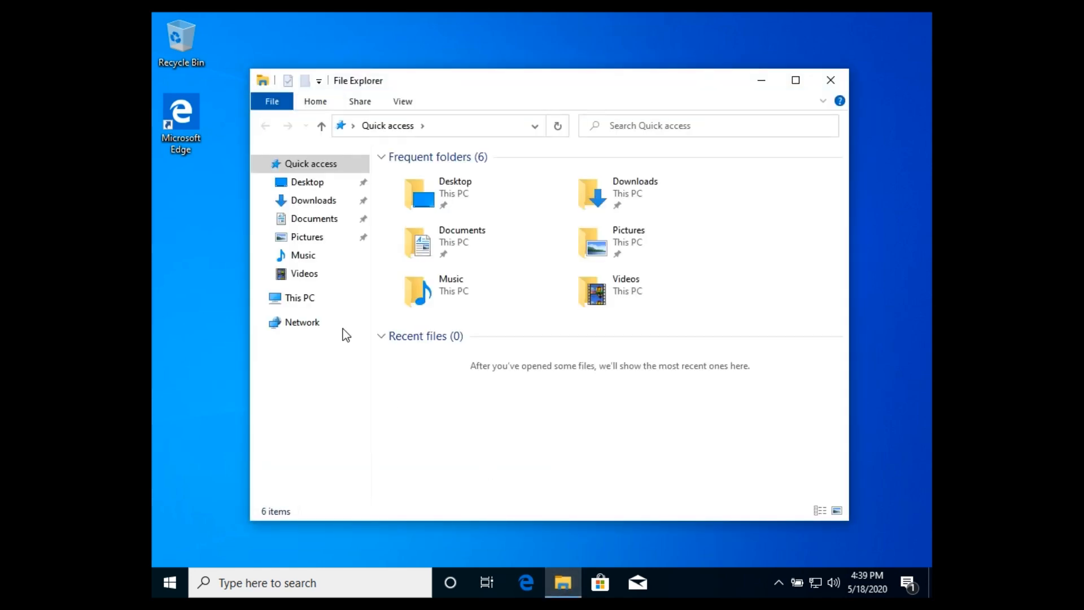
{"action": "left_click", "coordinate": [298, 299]}
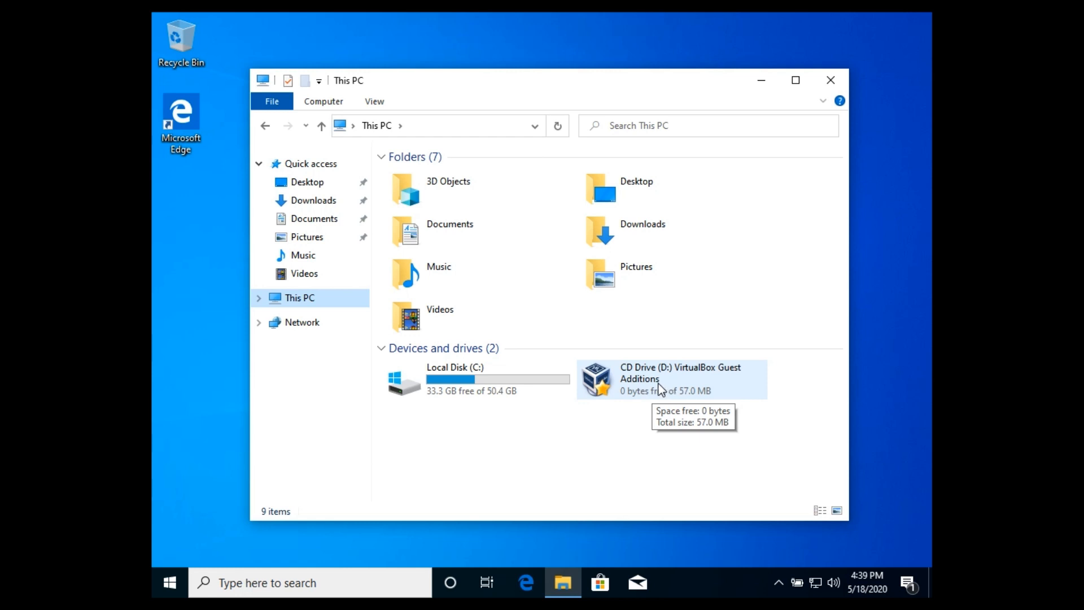
{"action": "left_click", "coordinate": [656, 382]}
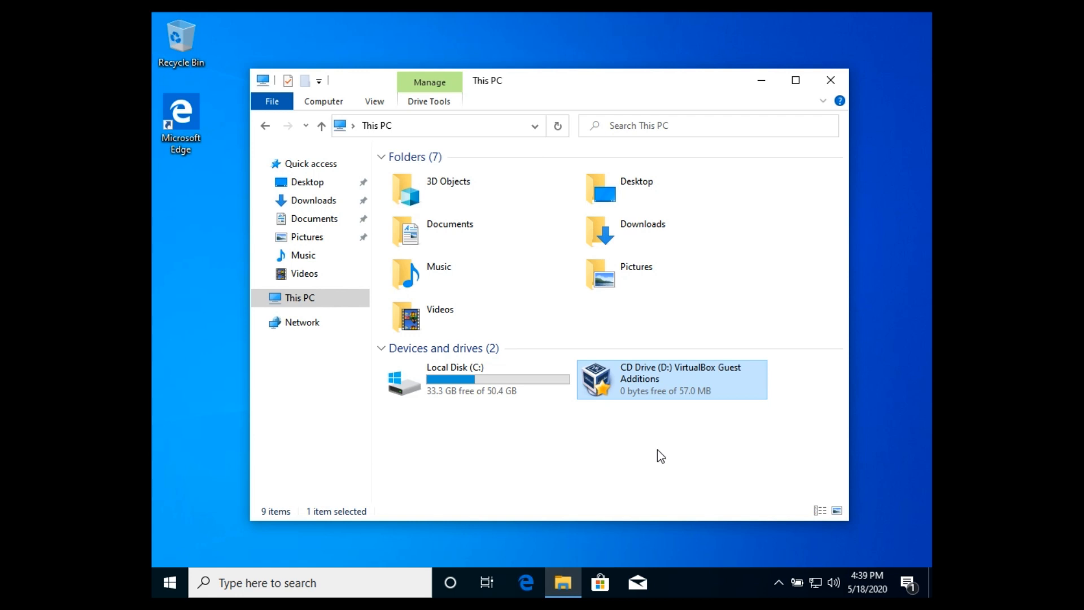
{"action": "left_click", "coordinate": [657, 450]}
{"action": "left_click", "coordinate": [663, 375]}
{"action": "double_click", "coordinate": [663, 375]}
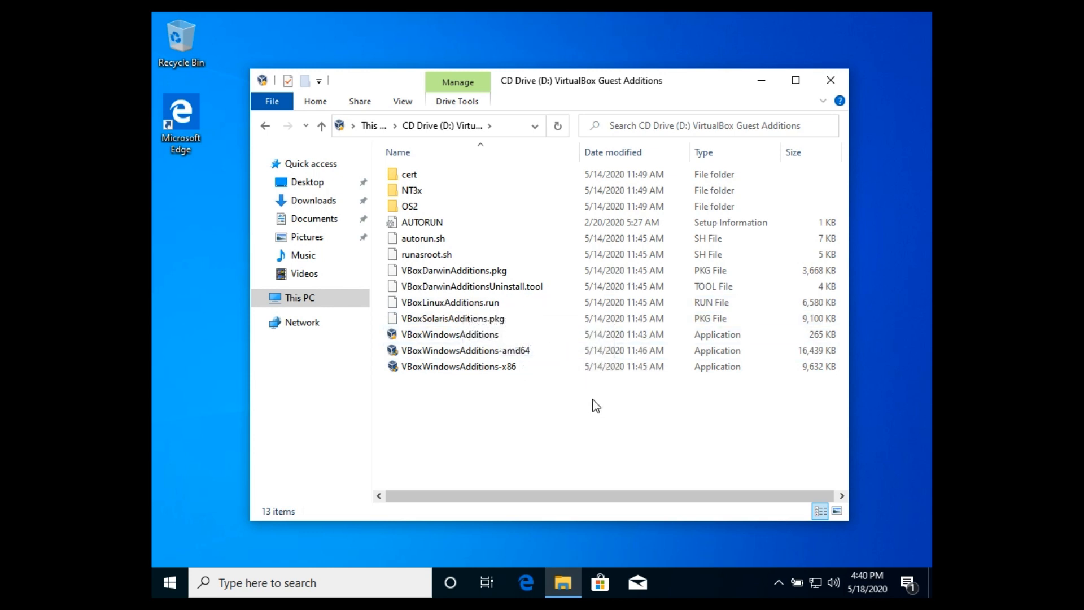
Run VBoxWindowsAdditions from the CD and allow it to make changes to the device
{"action": "left_click", "coordinate": [483, 337]}
{"action": "double_click", "coordinate": [483, 338]}
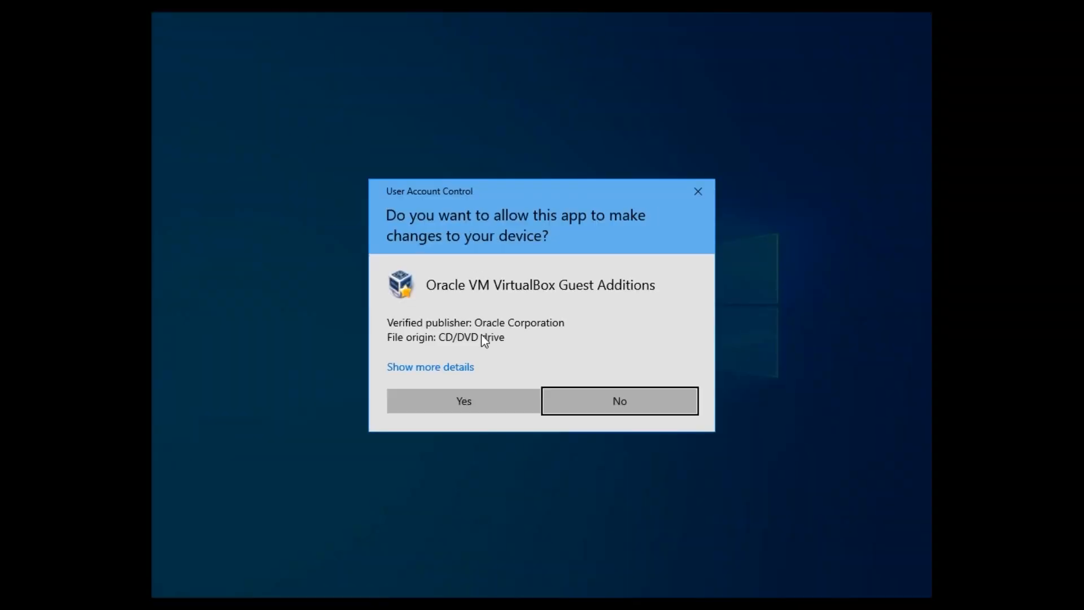
{"action": "left_click", "coordinate": [482, 407]}
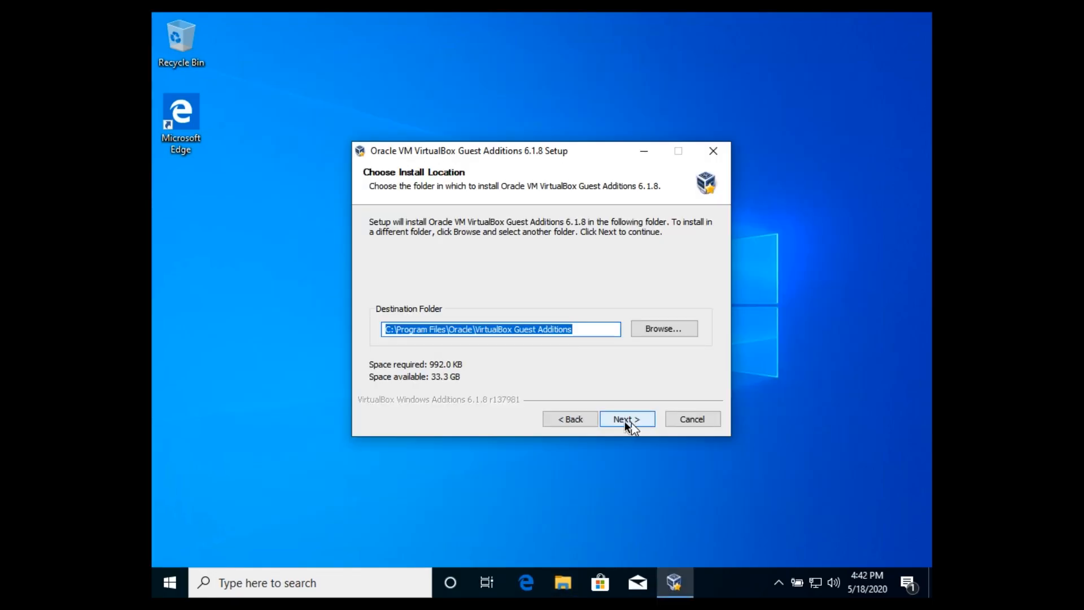
Install Guest Additions 6.1.8 with the default folder and components, allow the Oracle Corporation device software, and reboot Windows now
{"action": "left_click", "coordinate": [638, 418]}
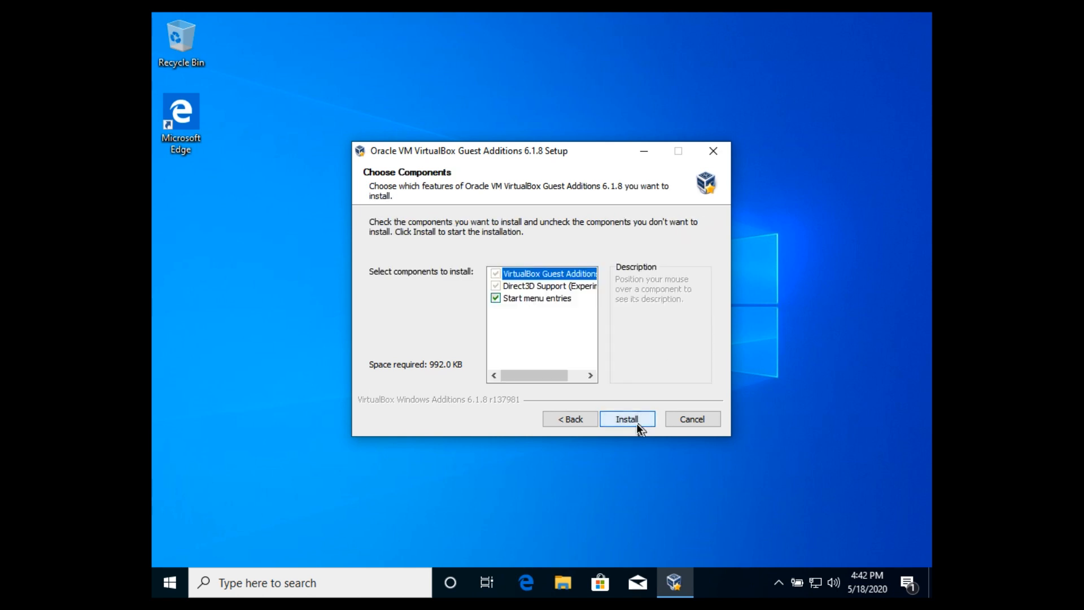
{"action": "left_click", "coordinate": [637, 420]}
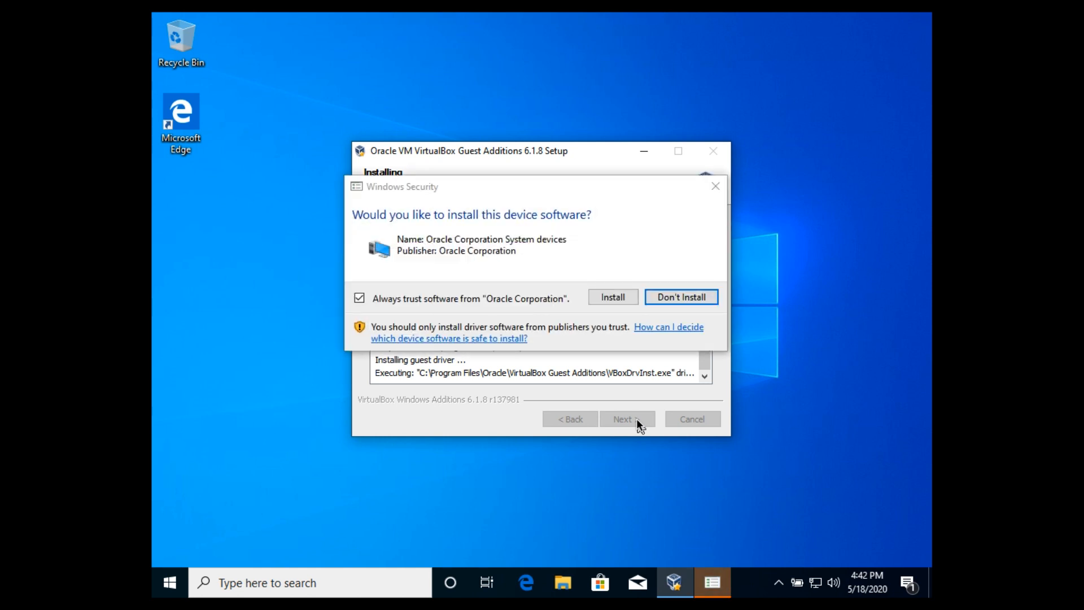
{"action": "left_click", "coordinate": [618, 299]}
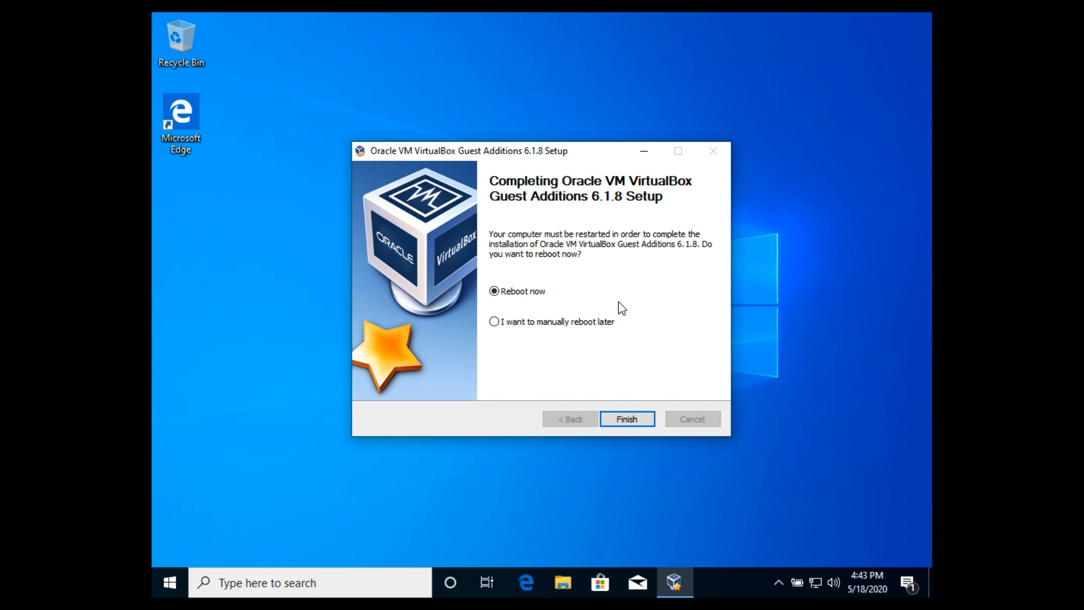
{"action": "left_click", "coordinate": [627, 420]}
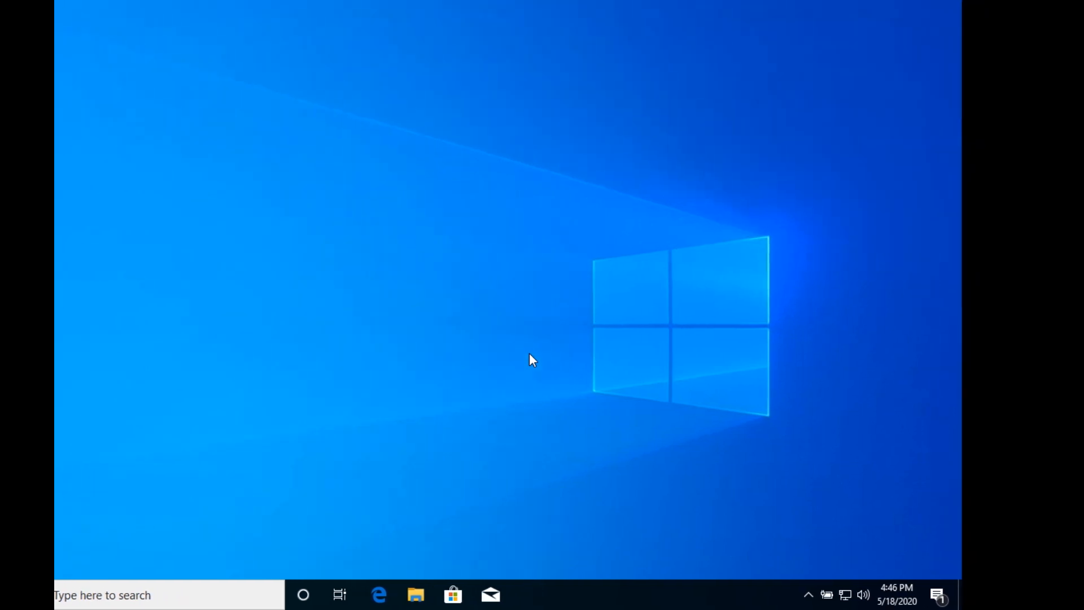
Switch back and forth between the macOS desktop and the full-screen Windows desktop, and view the Windows Start menu
{"action": "key", "text": "ctrl+Left"}
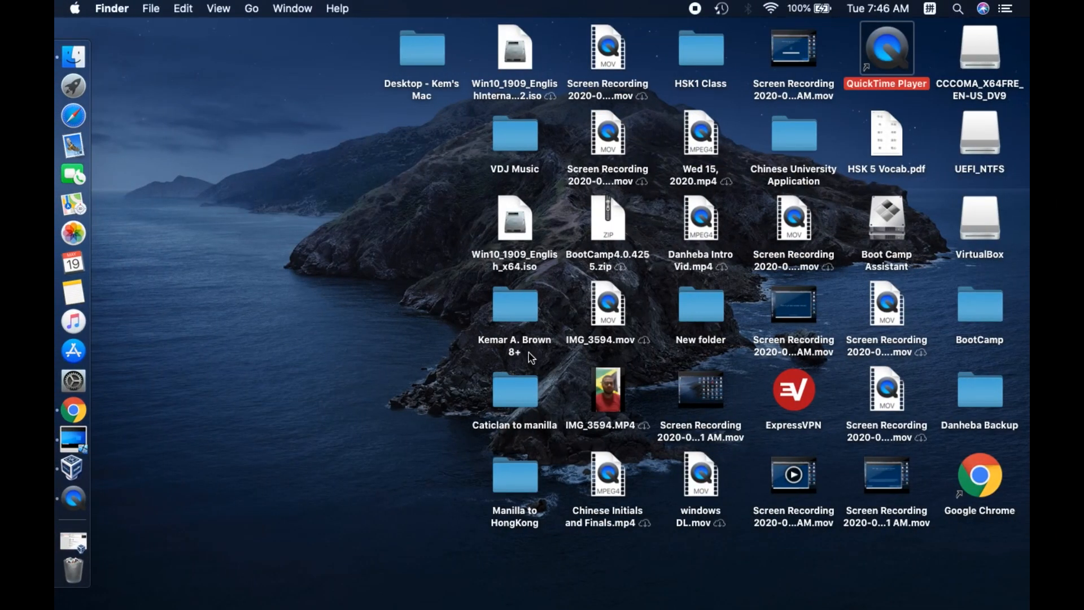
{"action": "key", "text": "ctrl+Right"}
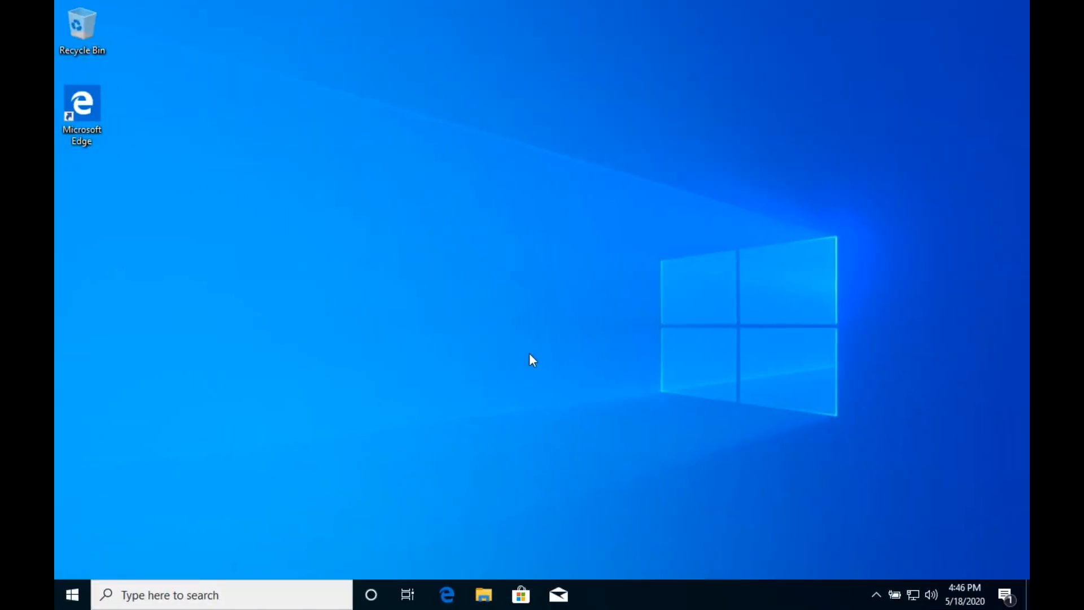
{"action": "key", "text": "ctrl+Left"}
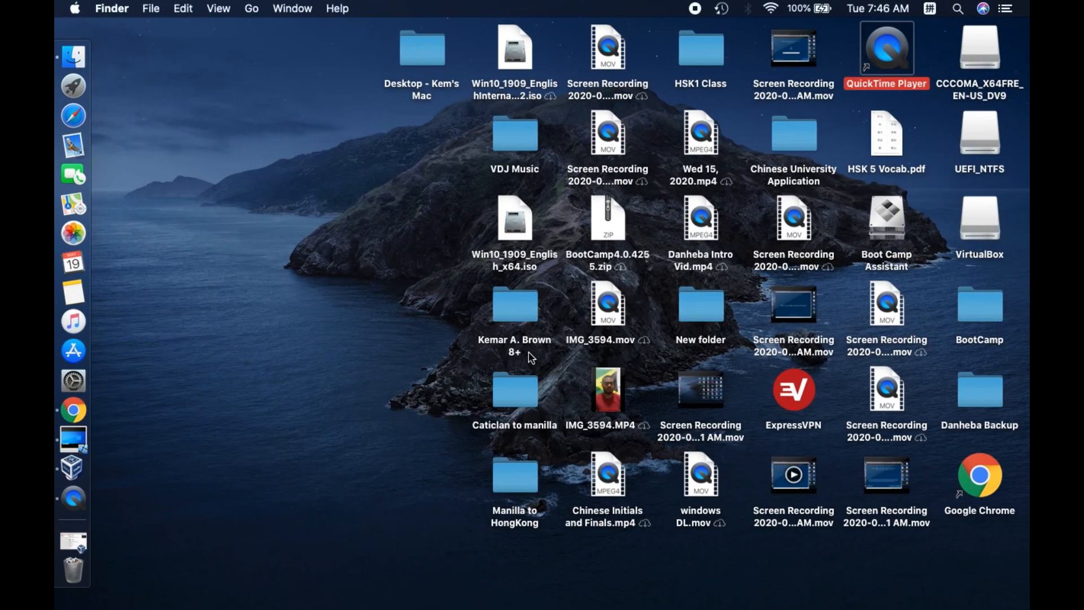
{"action": "key", "text": "ctrl+Right"}
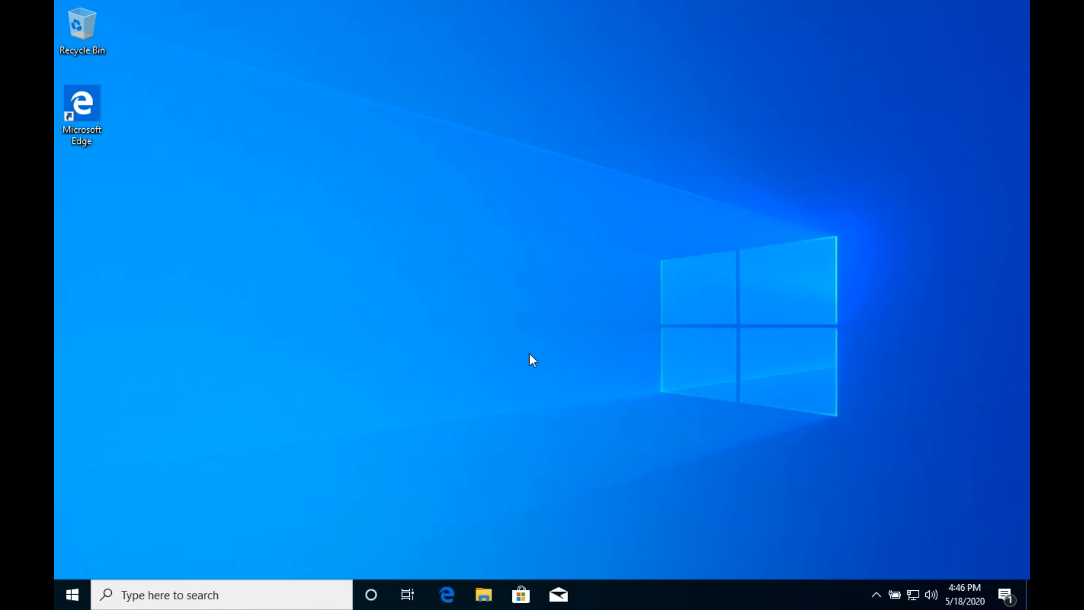
{"action": "left_click", "coordinate": [67, 592]}
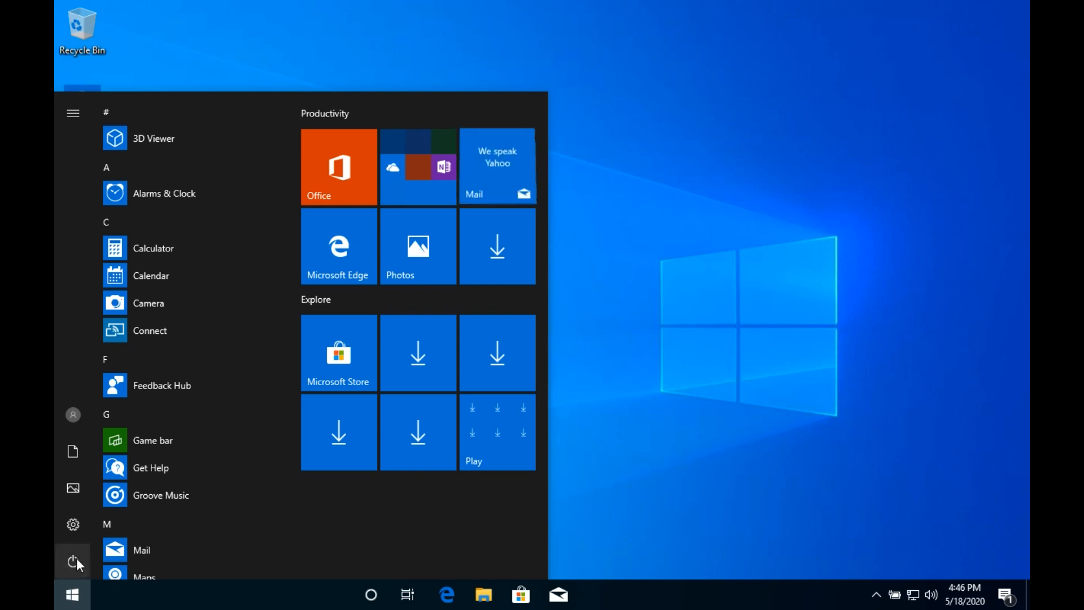
{"action": "mouse_move", "coordinate": [102, 443]}
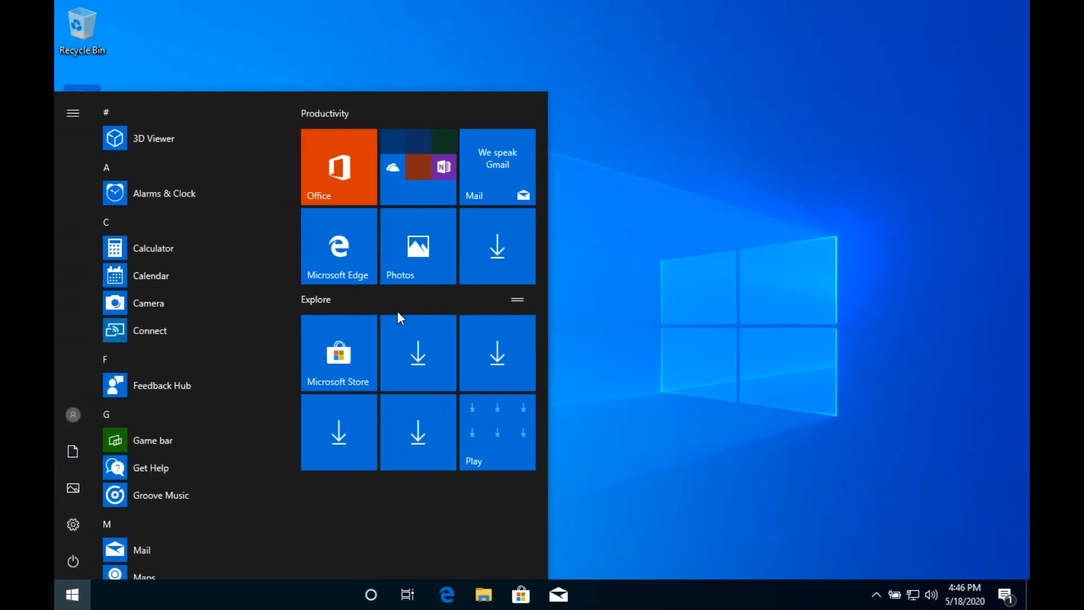
{"action": "key", "text": "ctrl+Left"}
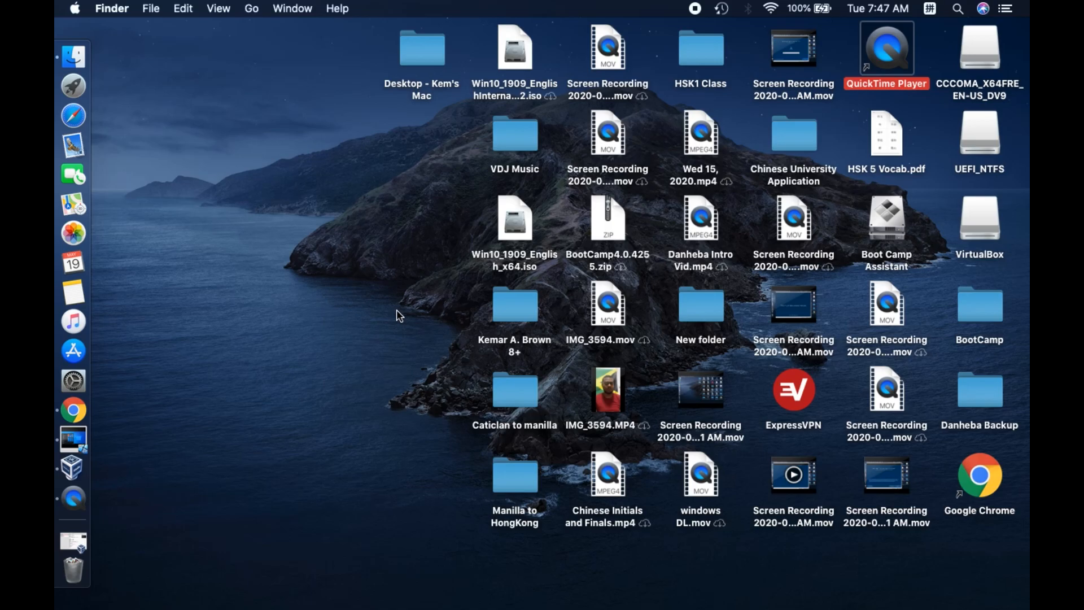
{"action": "key", "text": "ctrl+Right"}
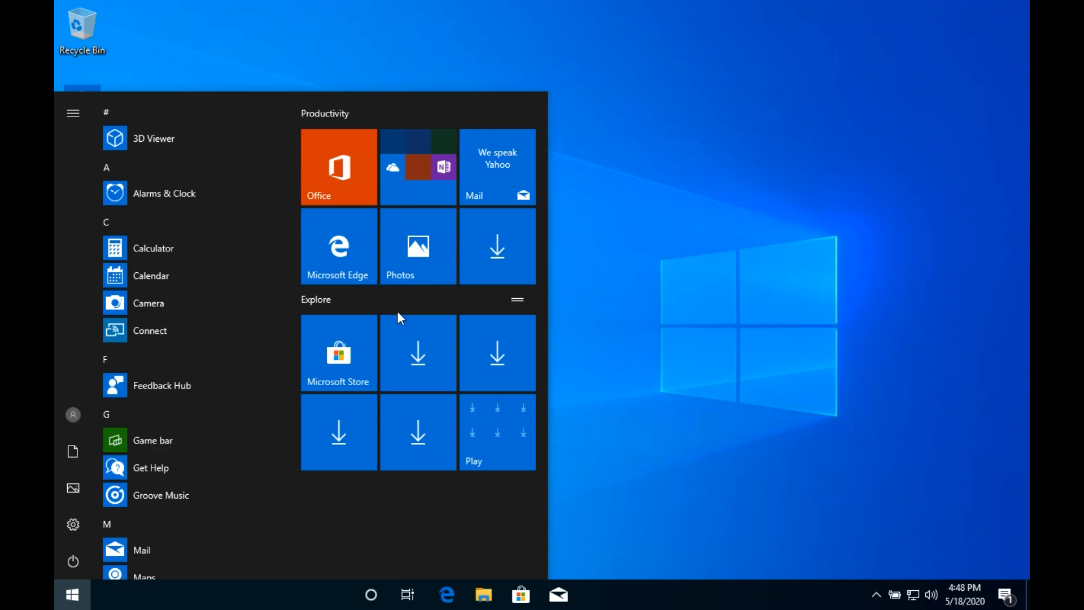
{"action": "key", "text": "ctrl+Left"}
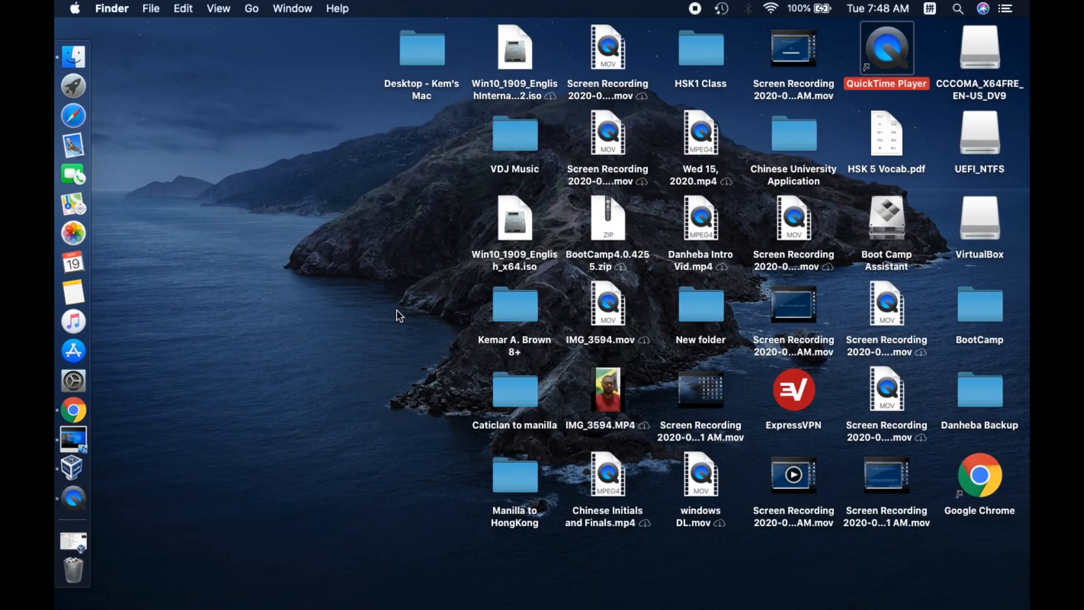